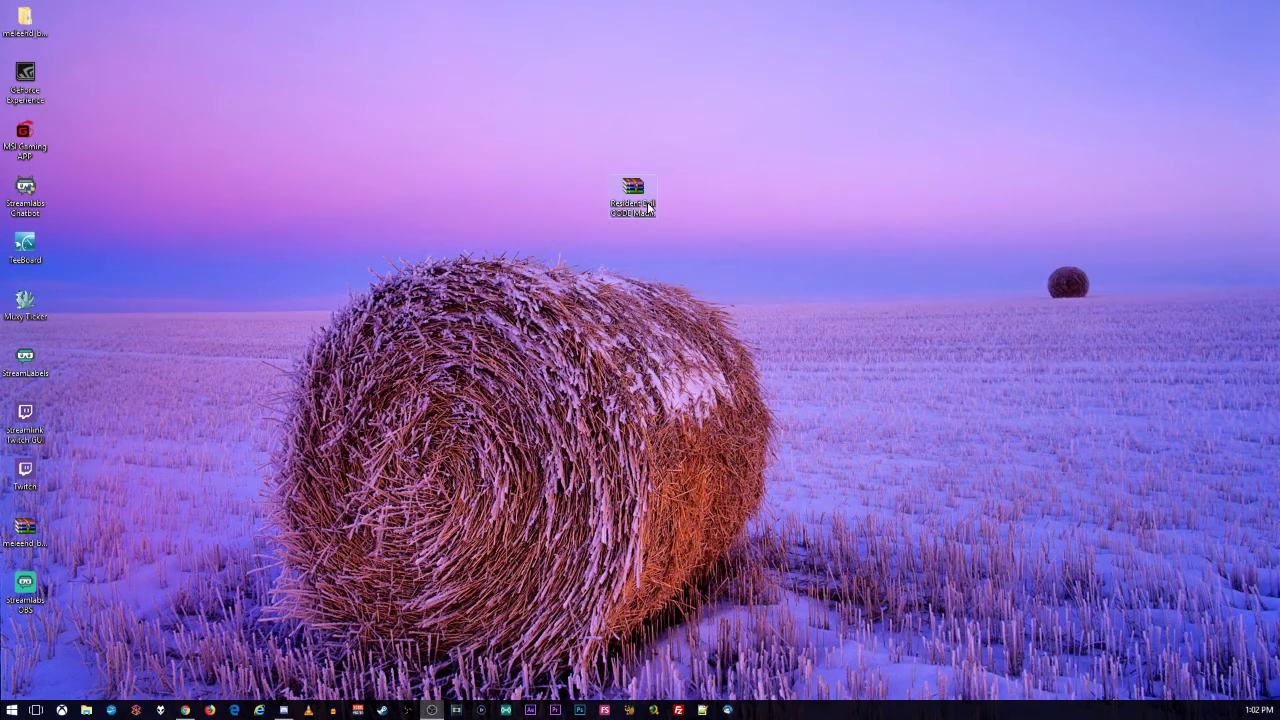
Extract the autosplitter RAR with WinRAR to a 'Resident Evil CODE Madman Autosplitter' folder
{"action": "left_click", "coordinate": [650, 207]}
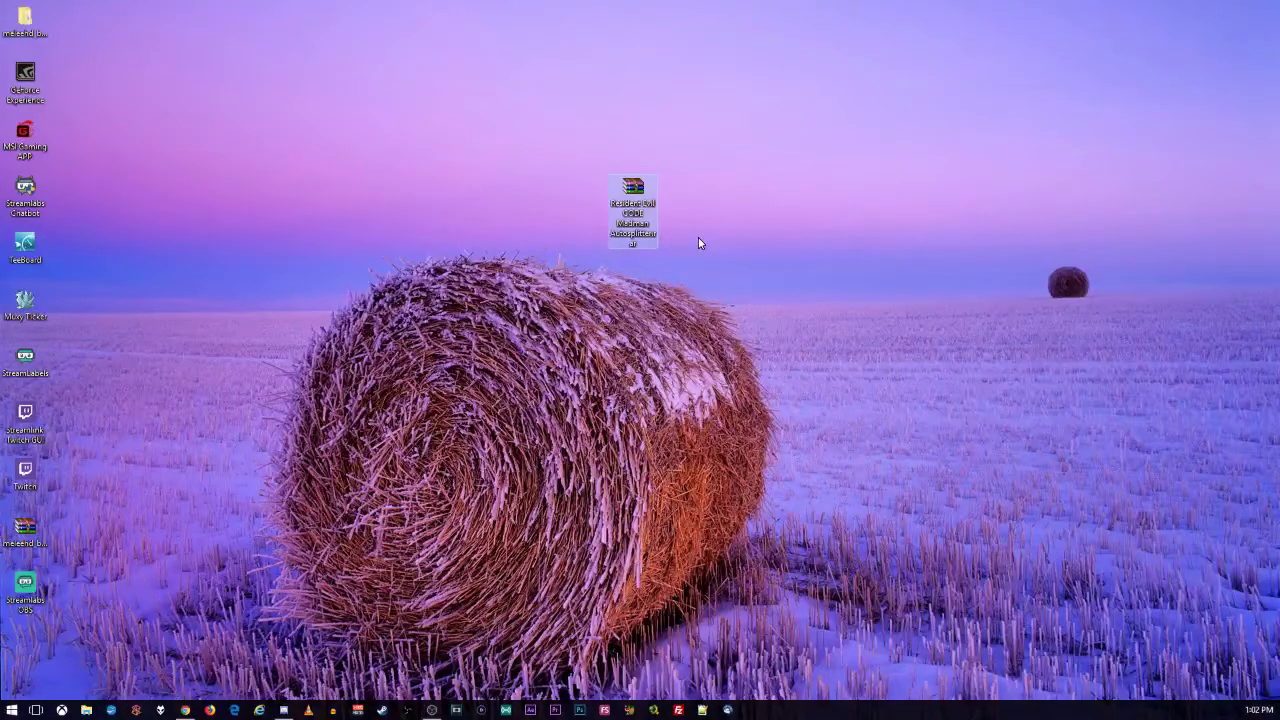
{"action": "right_click", "coordinate": [636, 204]}
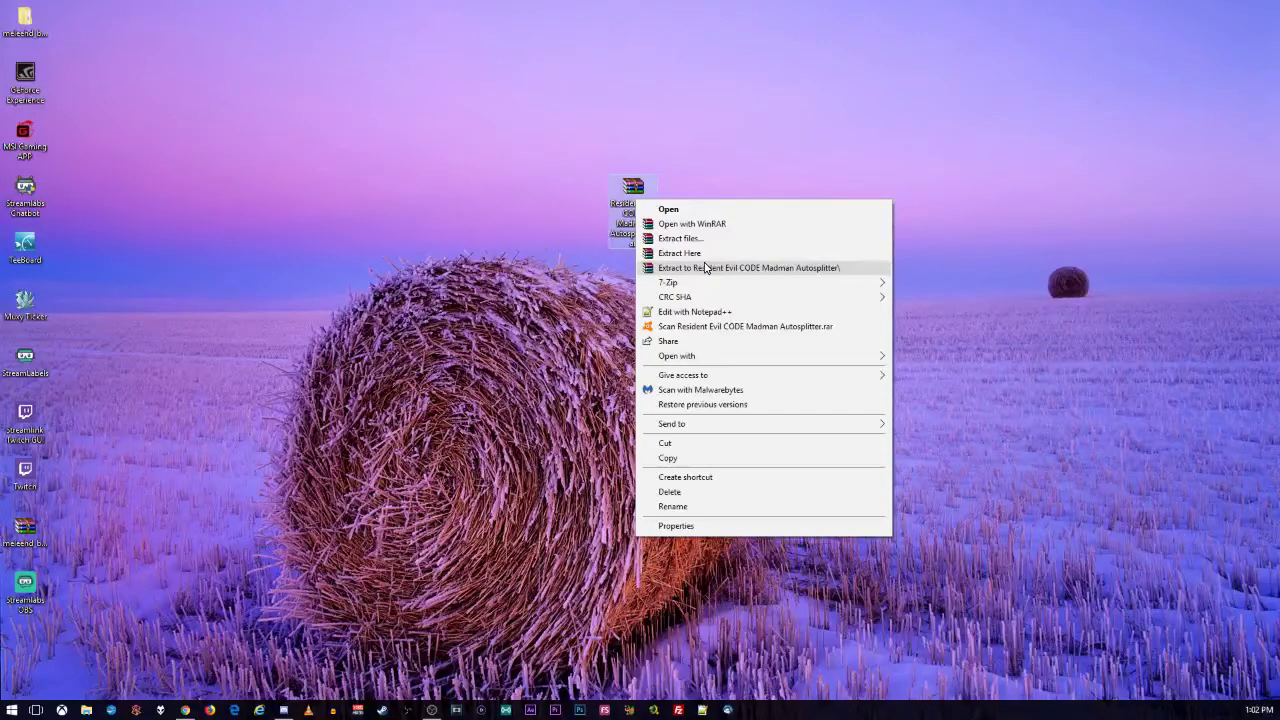
{"action": "mouse_move", "coordinate": [703, 287]}
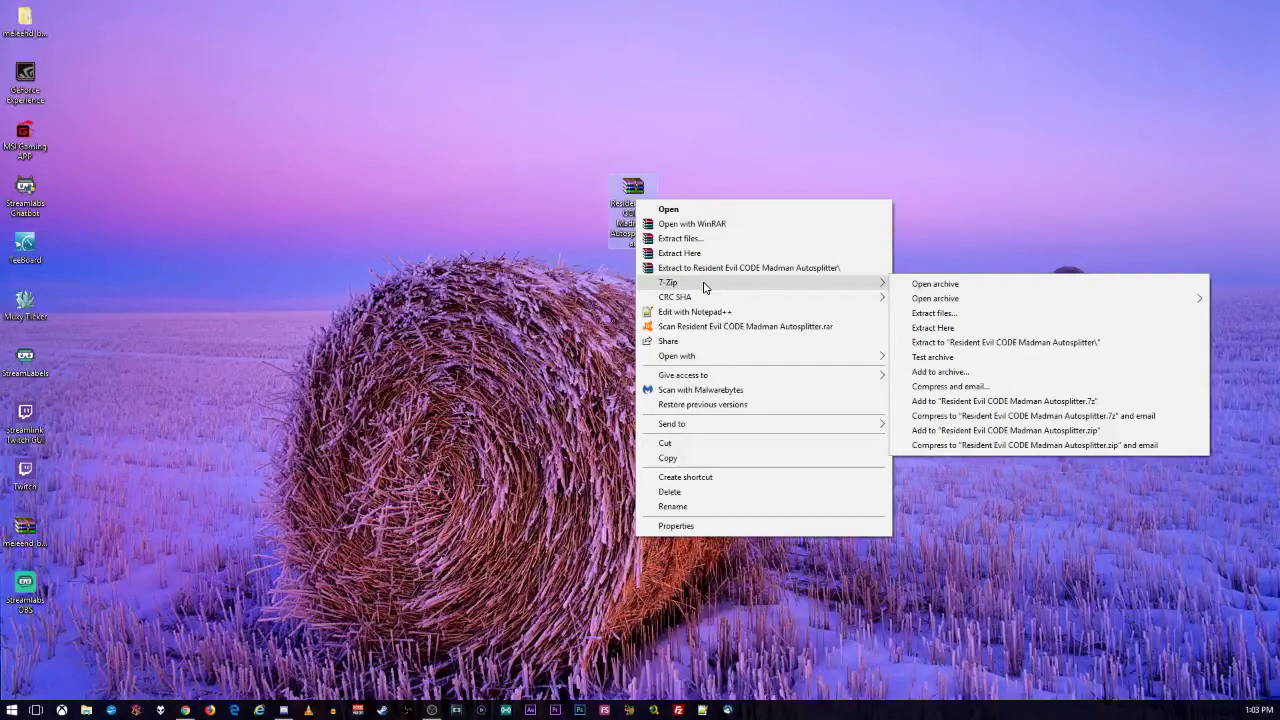
{"action": "left_click", "coordinate": [703, 267]}
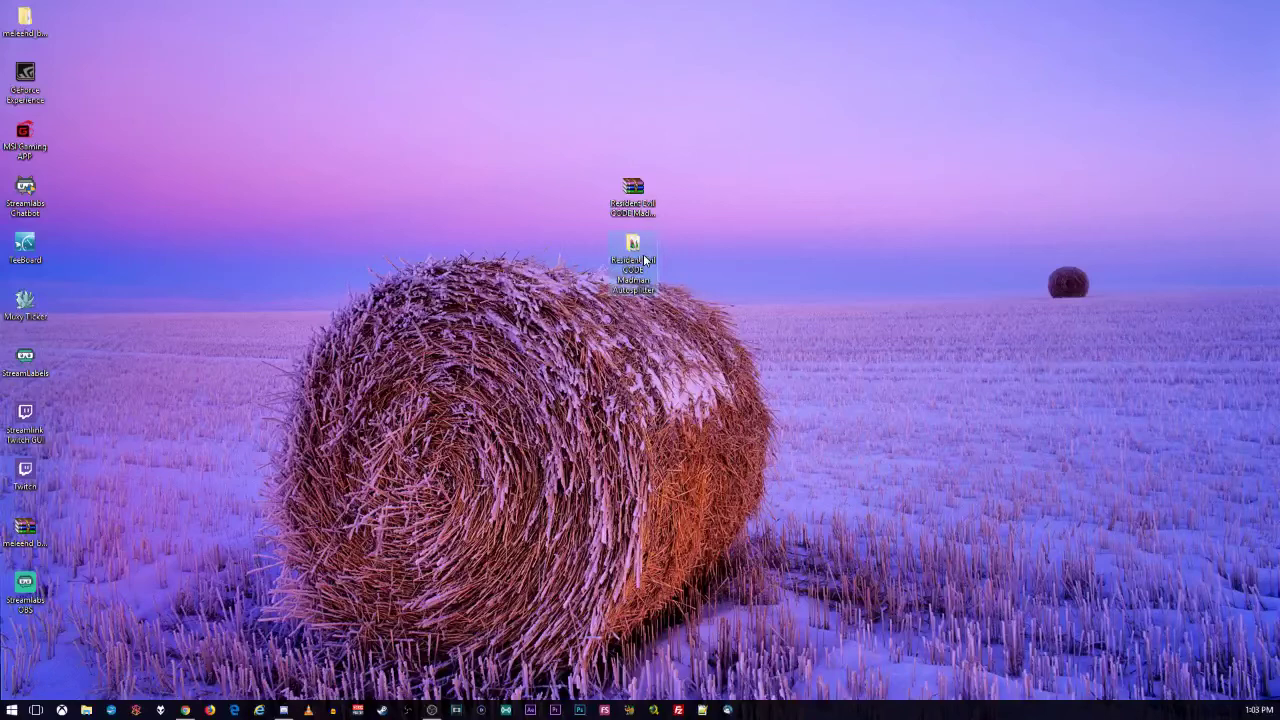
Open the extracted folder and inspect its .lss, .lsl and .asl files, ending on Any.lsl
{"action": "double_click", "coordinate": [643, 254]}
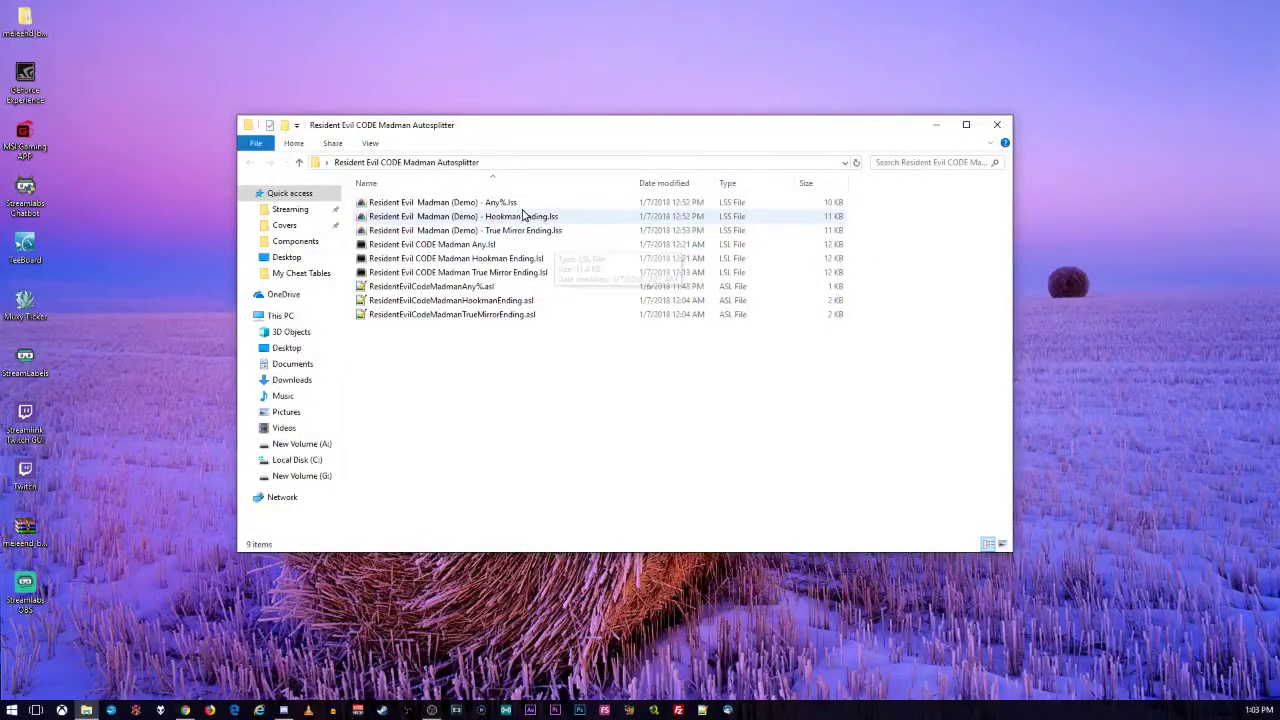
{"action": "left_click", "coordinate": [527, 204]}
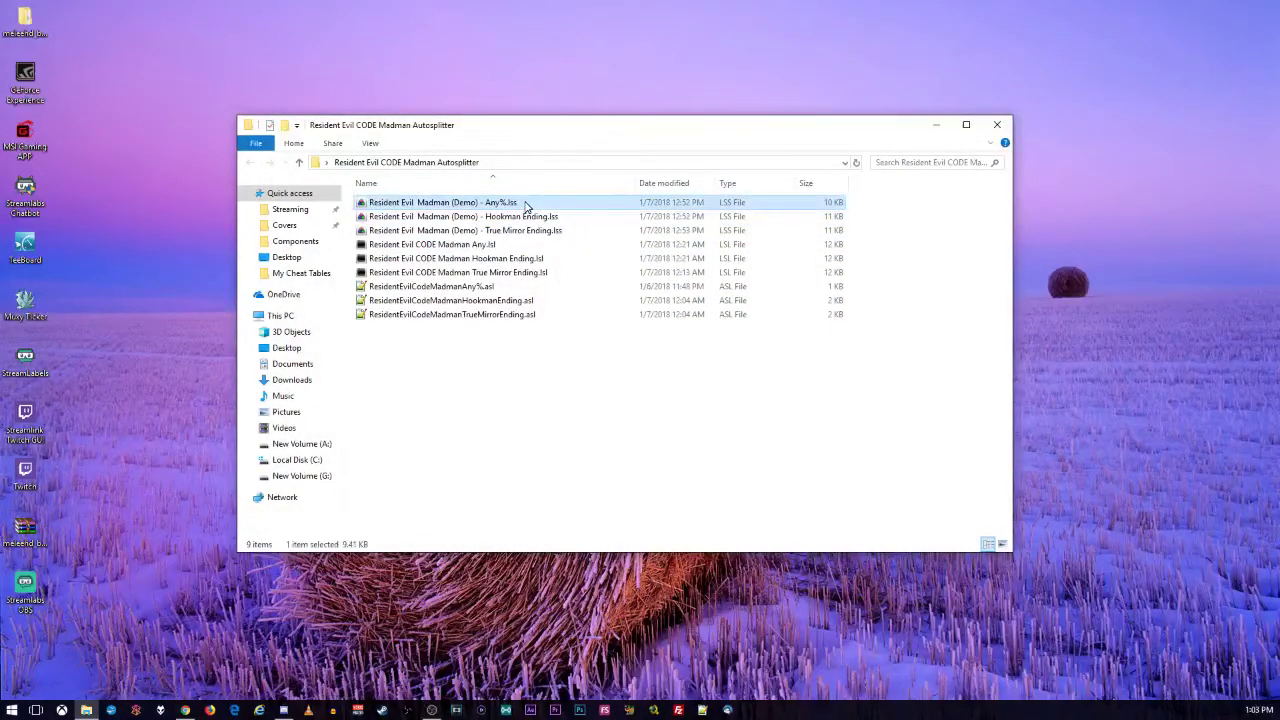
{"action": "left_click", "coordinate": [510, 246]}
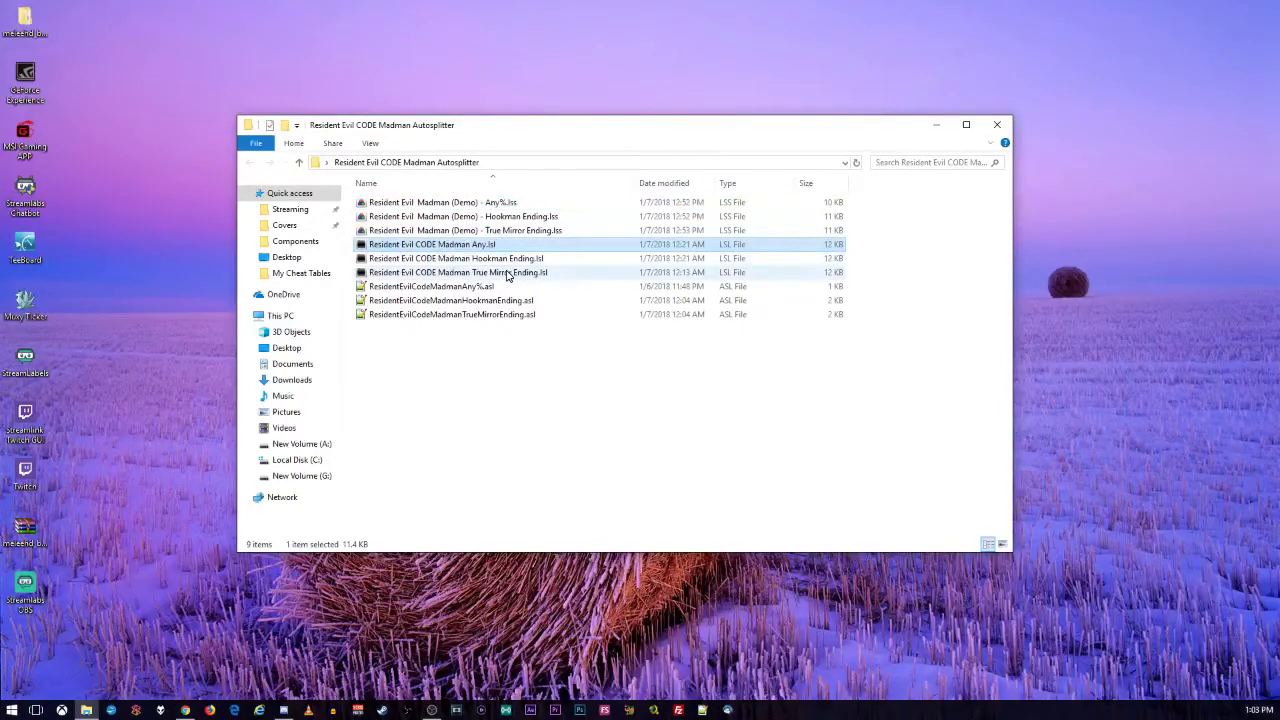
{"action": "left_click", "coordinate": [500, 287]}
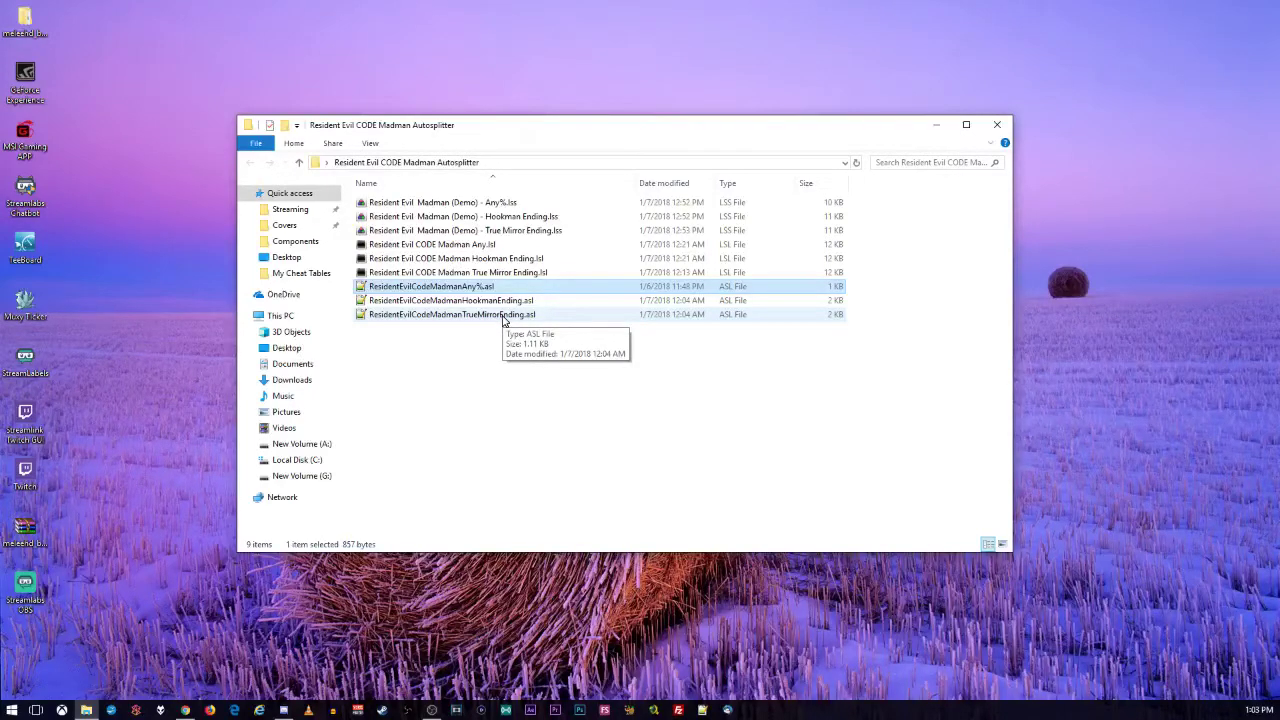
{"action": "left_click", "coordinate": [490, 248]}
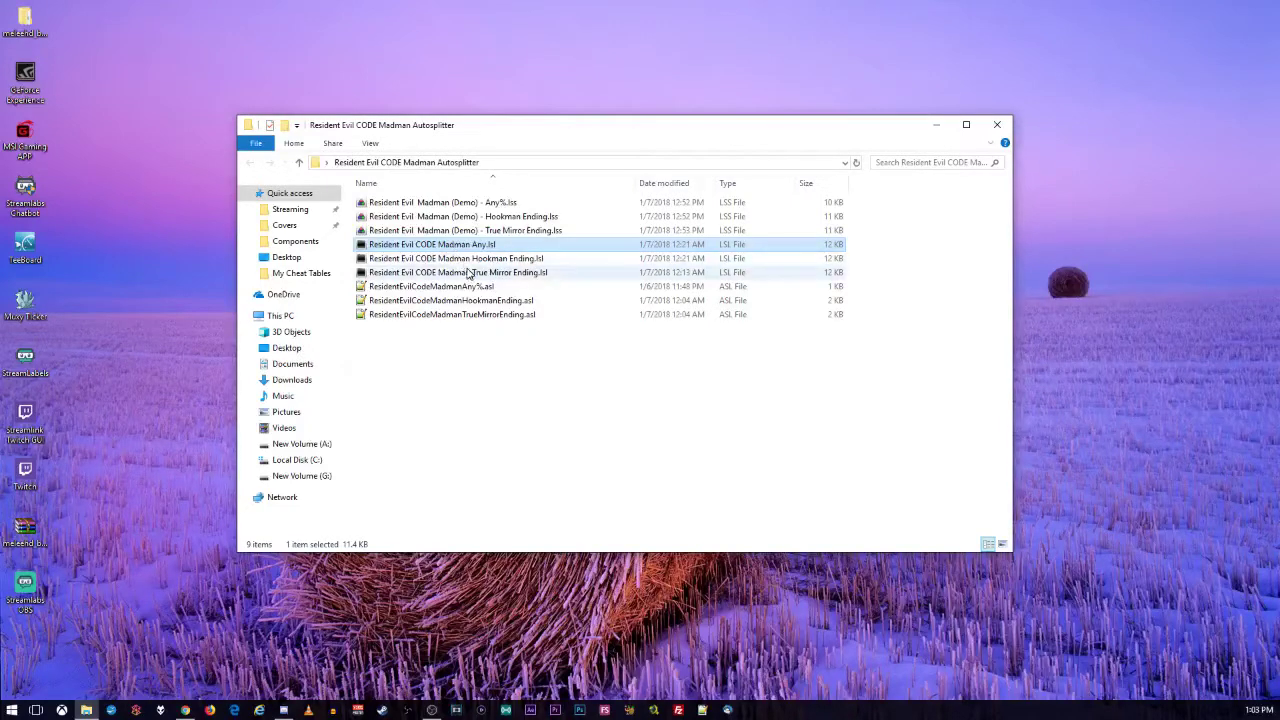
Launch LiveSplit from Any.lsl, close its loaded splits and decline the update
{"action": "double_click", "coordinate": [473, 247]}
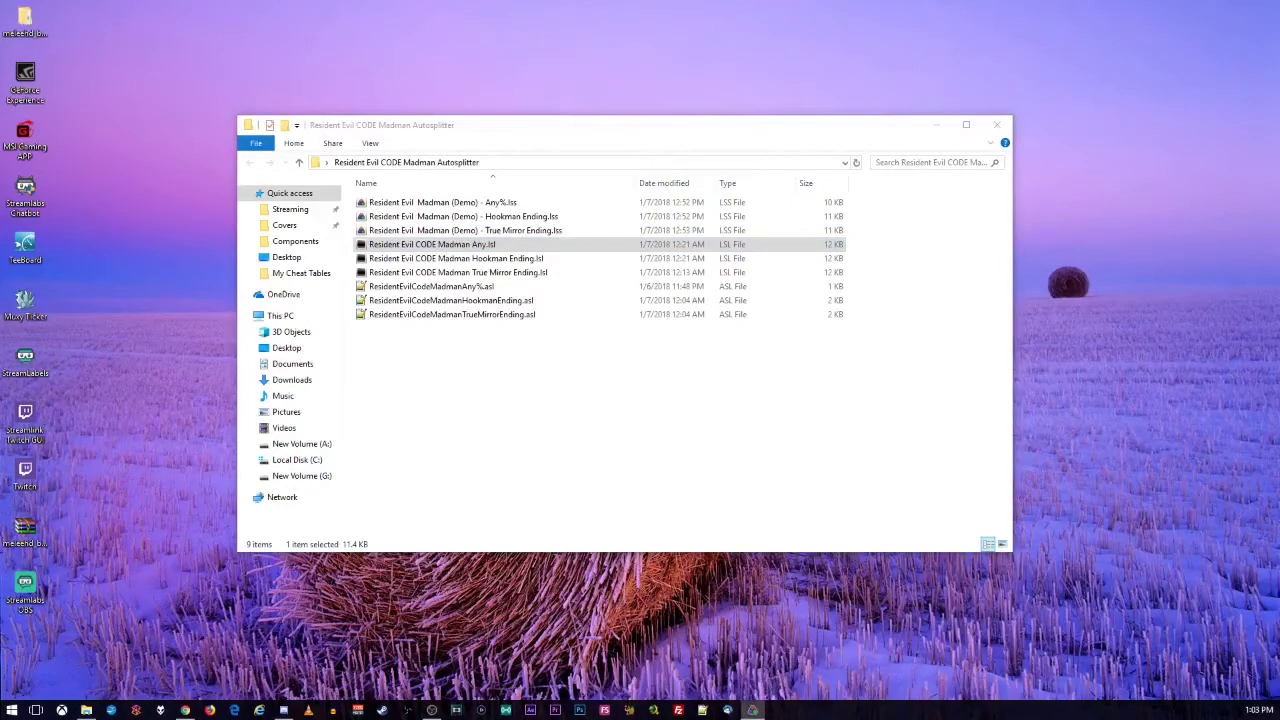
{"action": "left_click_drag", "start_coordinate": [551, 412], "coordinate": [608, 415]}
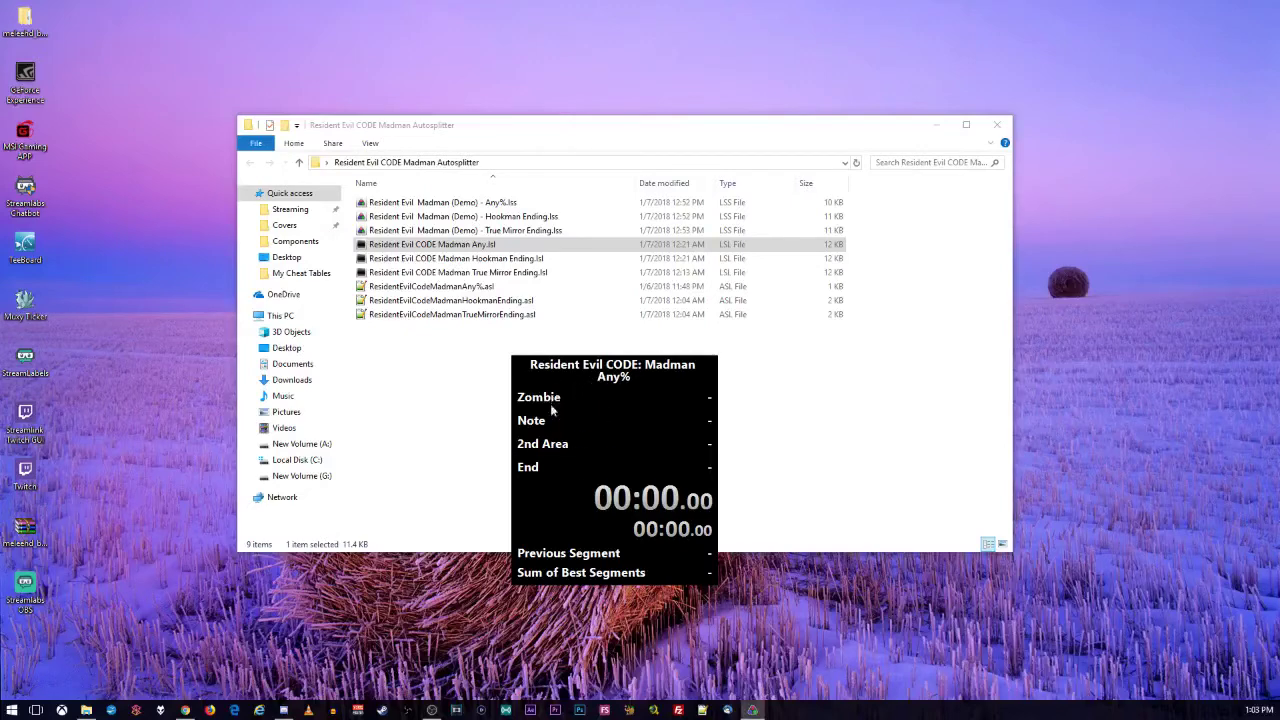
{"action": "right_click", "coordinate": [632, 397]}
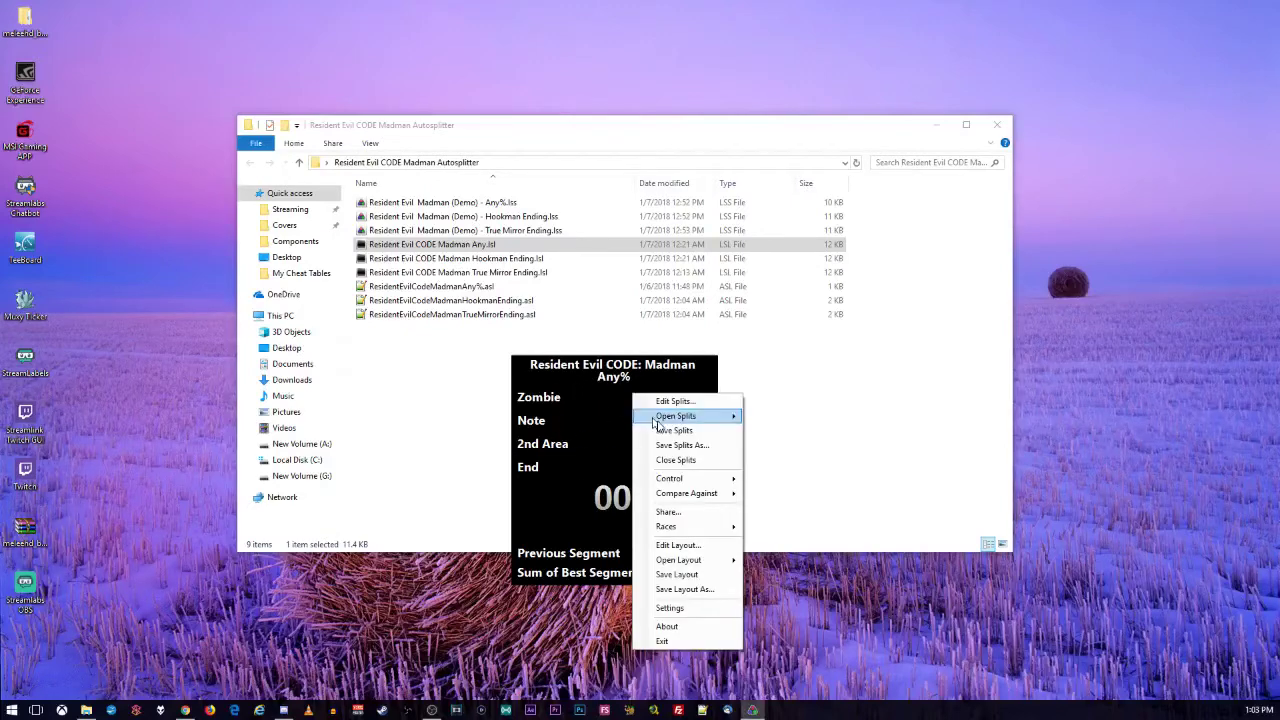
{"action": "left_click", "coordinate": [690, 459]}
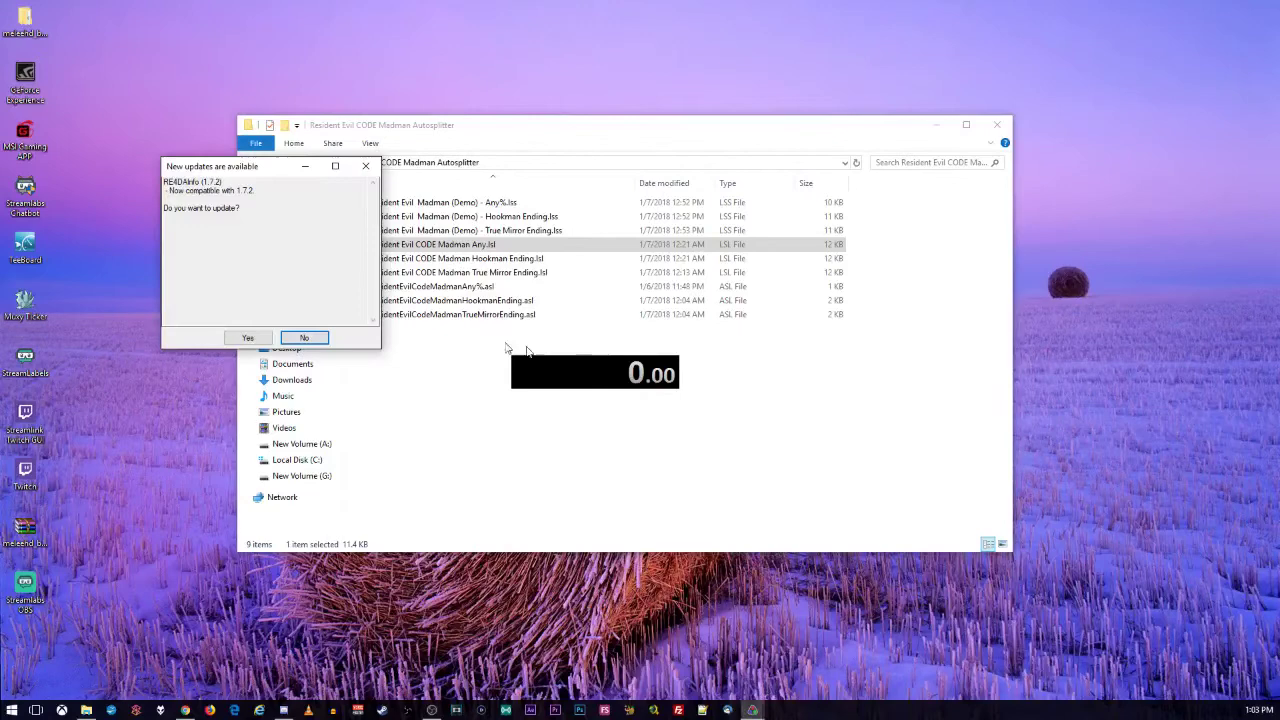
{"action": "left_click", "coordinate": [305, 338]}
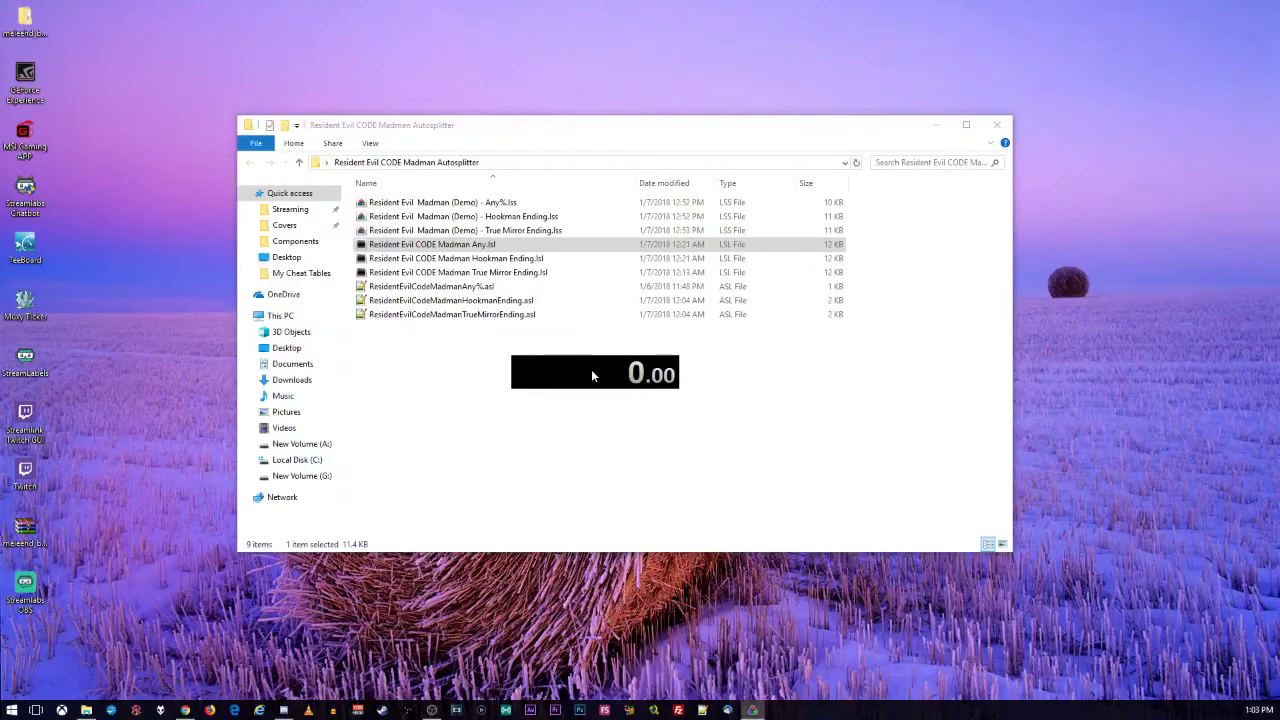
Restart LiveSplit with the Any.lsl layout and place it below the file list
{"action": "right_click", "coordinate": [591, 375]}
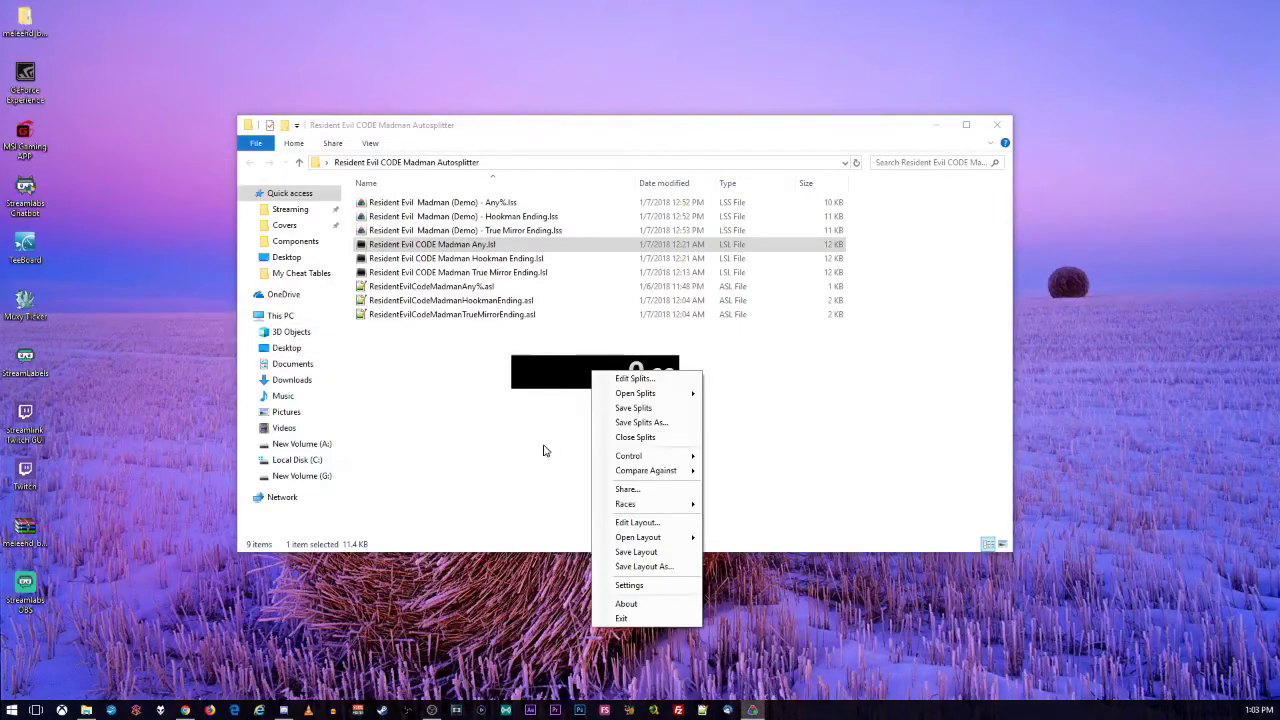
{"action": "left_click", "coordinate": [620, 618]}
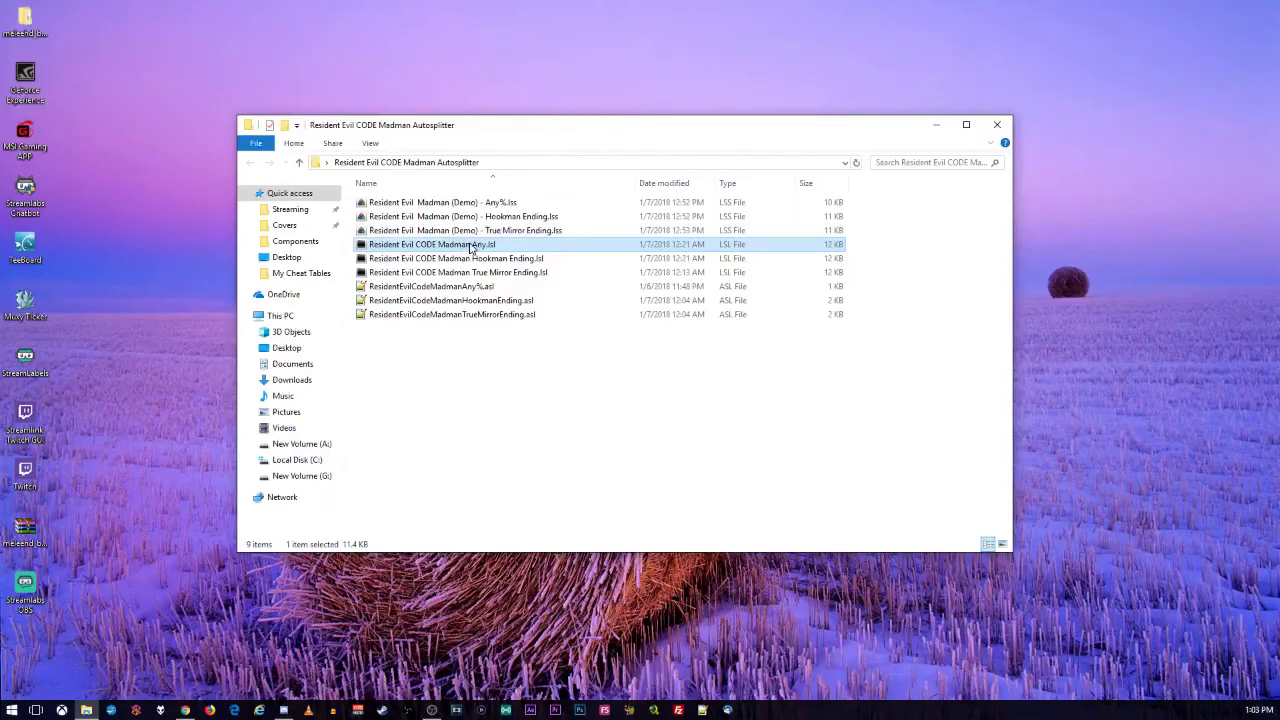
{"action": "double_click", "coordinate": [468, 245]}
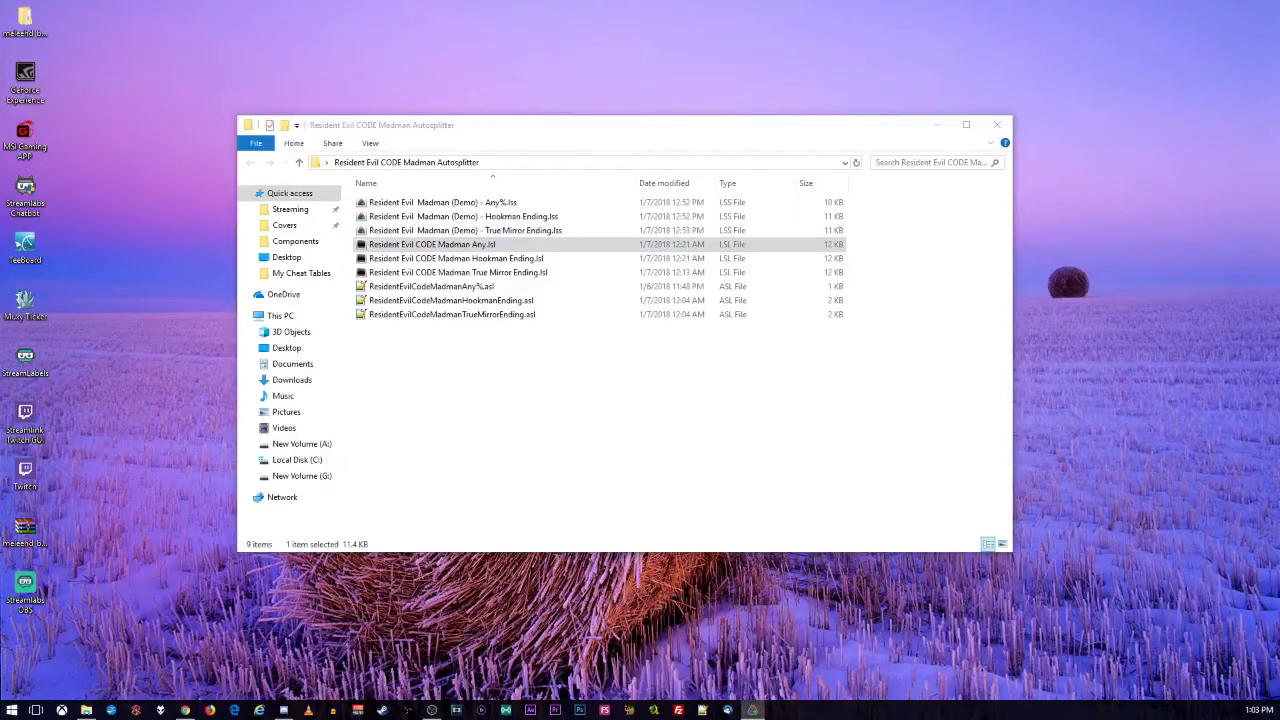
{"action": "mouse_move", "coordinate": [512, 444]}
{"action": "left_mouse_down"}
{"action": "mouse_move", "coordinate": [631, 408]}
{"action": "mouse_move", "coordinate": [577, 420]}
{"action": "left_mouse_up"}
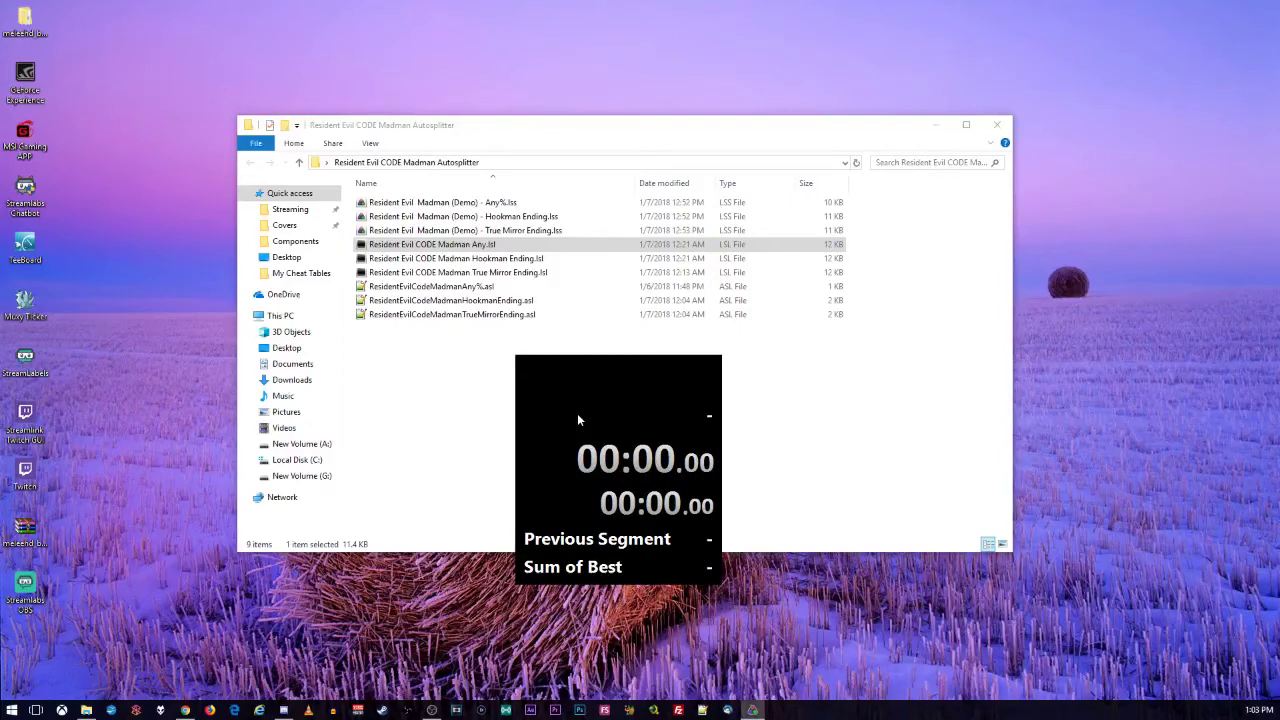
Dismiss the update prompt and load Resident Evil Madman (Demo) - Any%.lss from file
{"action": "left_click", "coordinate": [167, 199]}
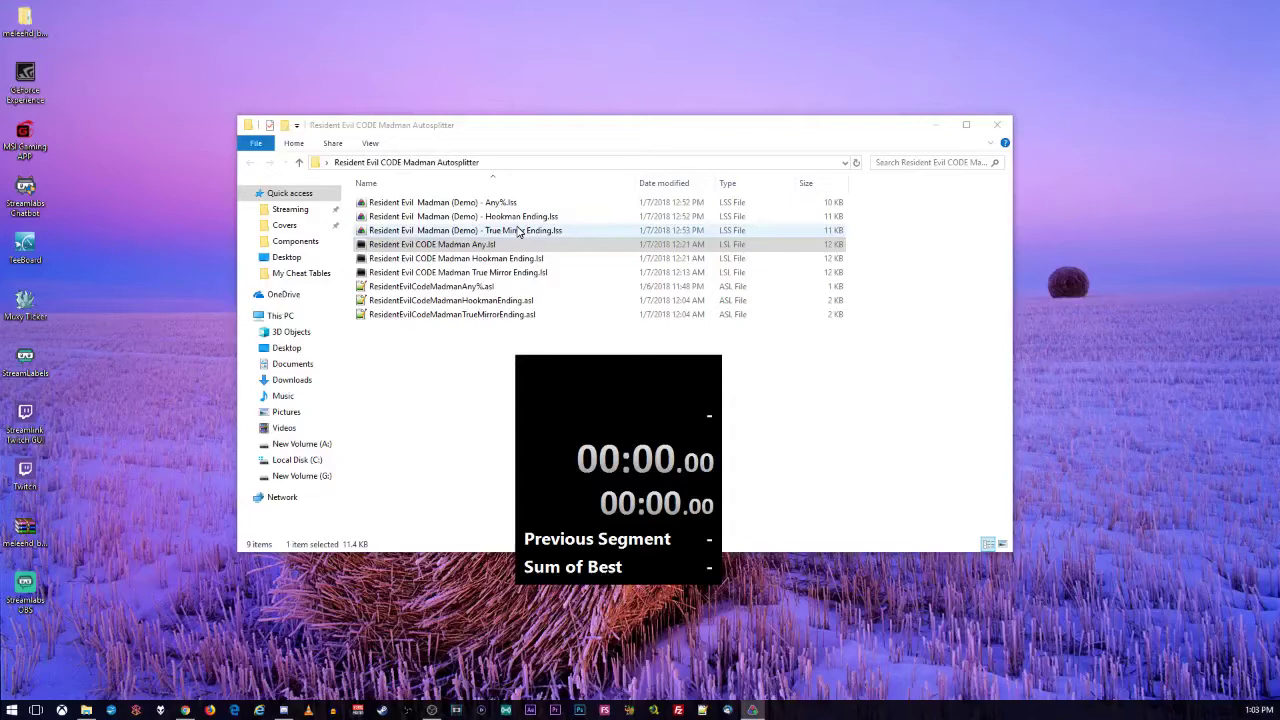
{"action": "right_click", "coordinate": [610, 423]}
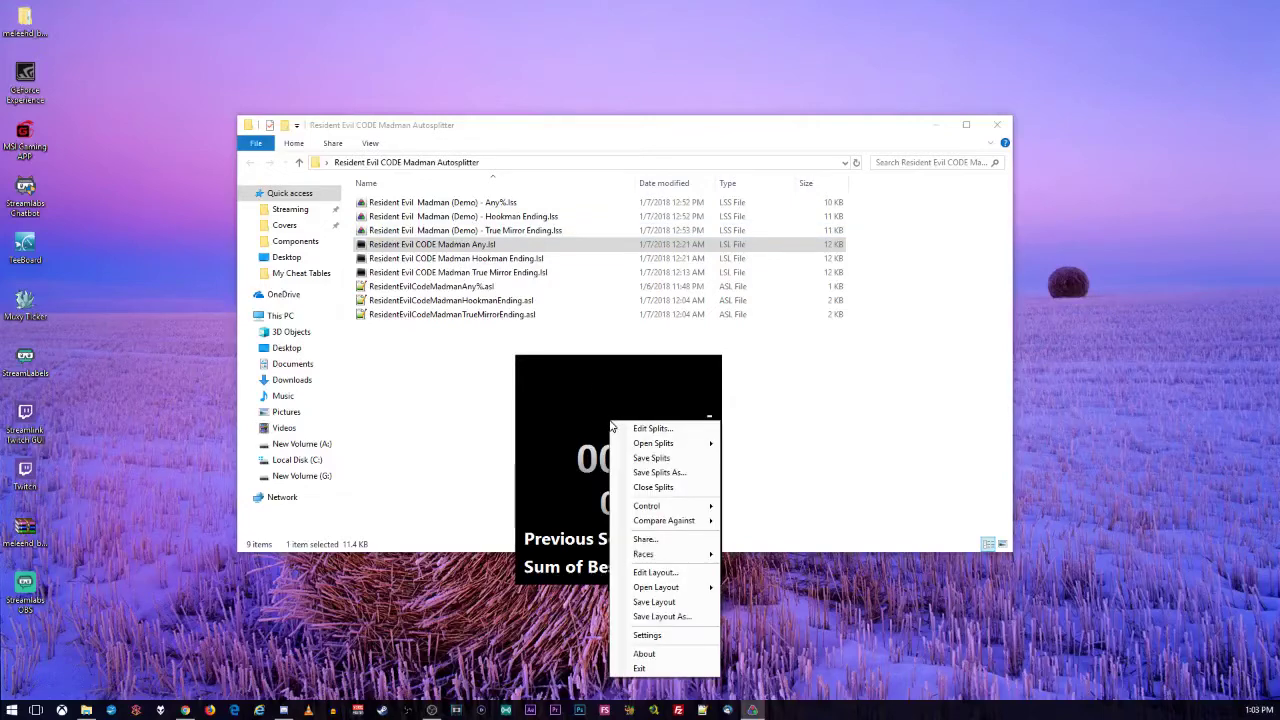
{"action": "mouse_move", "coordinate": [619, 447]}
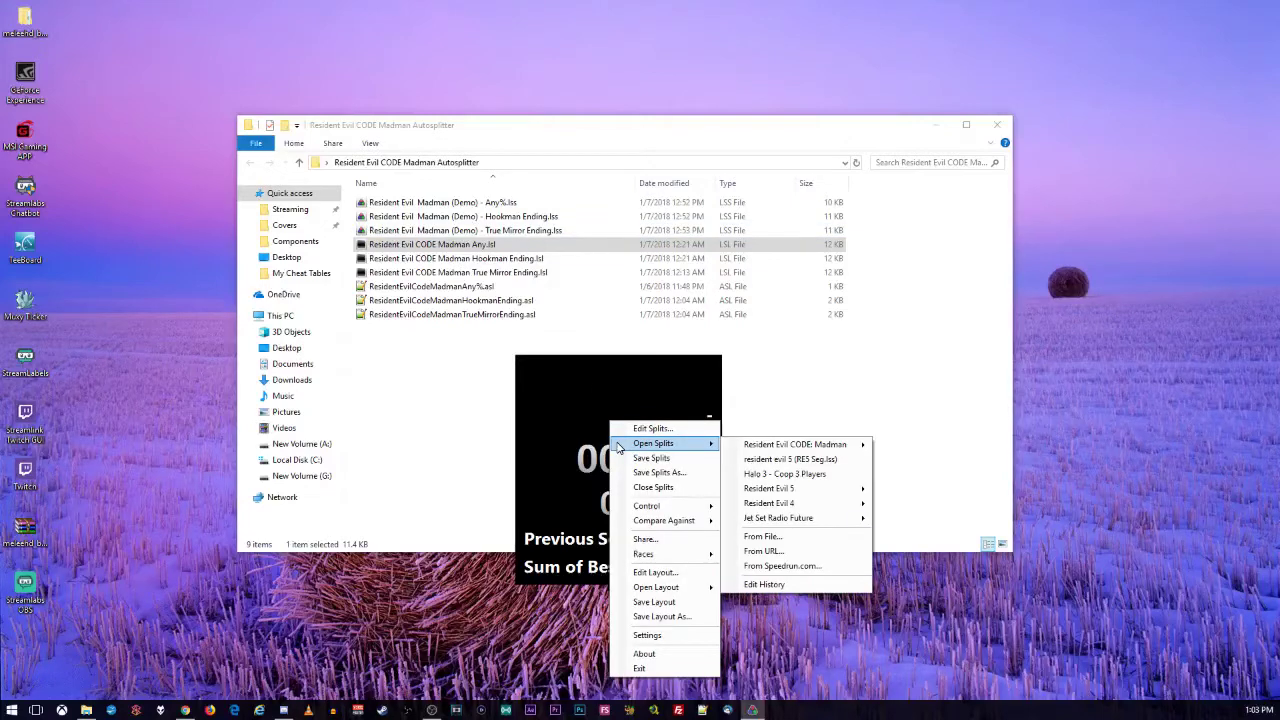
{"action": "left_click", "coordinate": [762, 537]}
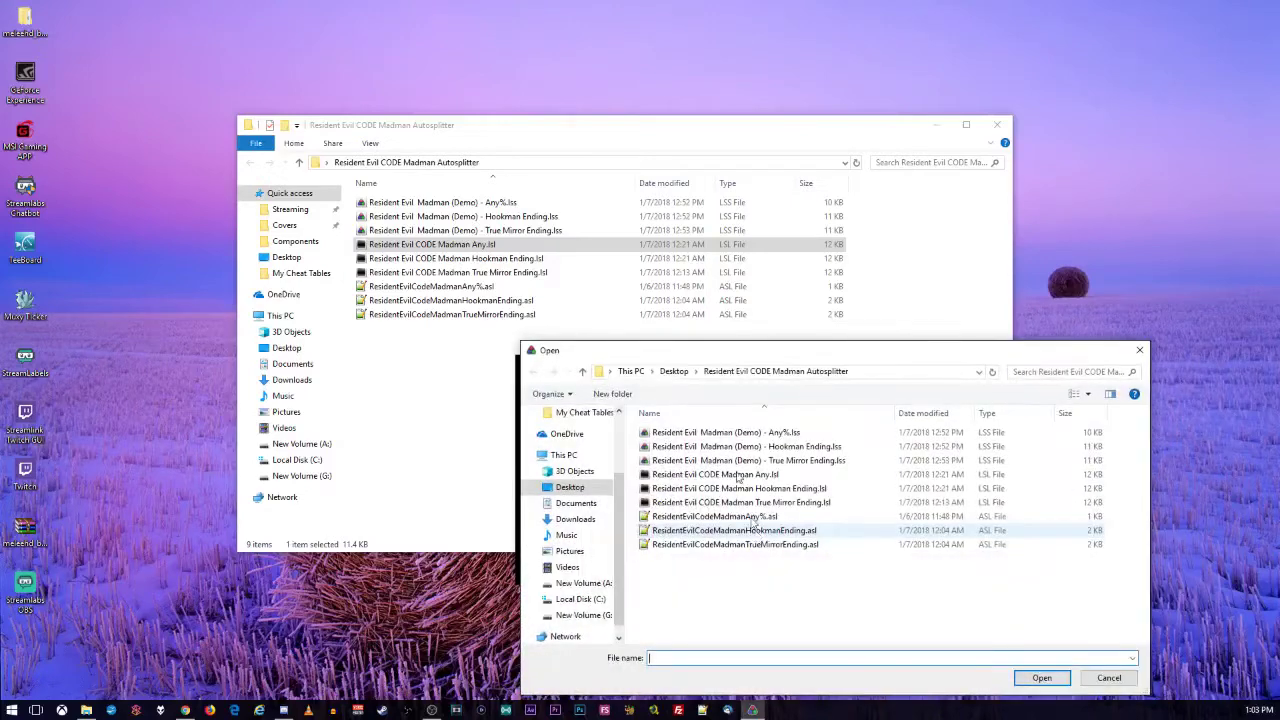
{"action": "left_click_drag", "start_coordinate": [688, 350], "coordinate": [485, 280]}
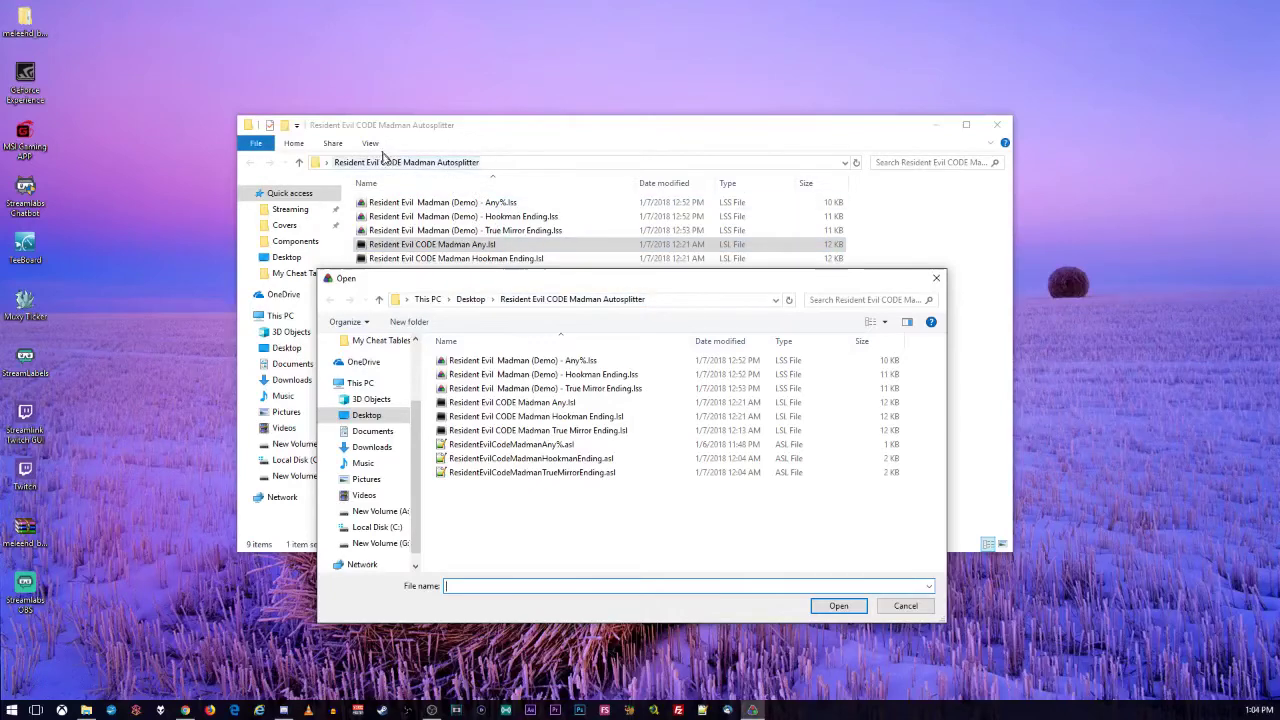
{"action": "left_click", "coordinate": [557, 362]}
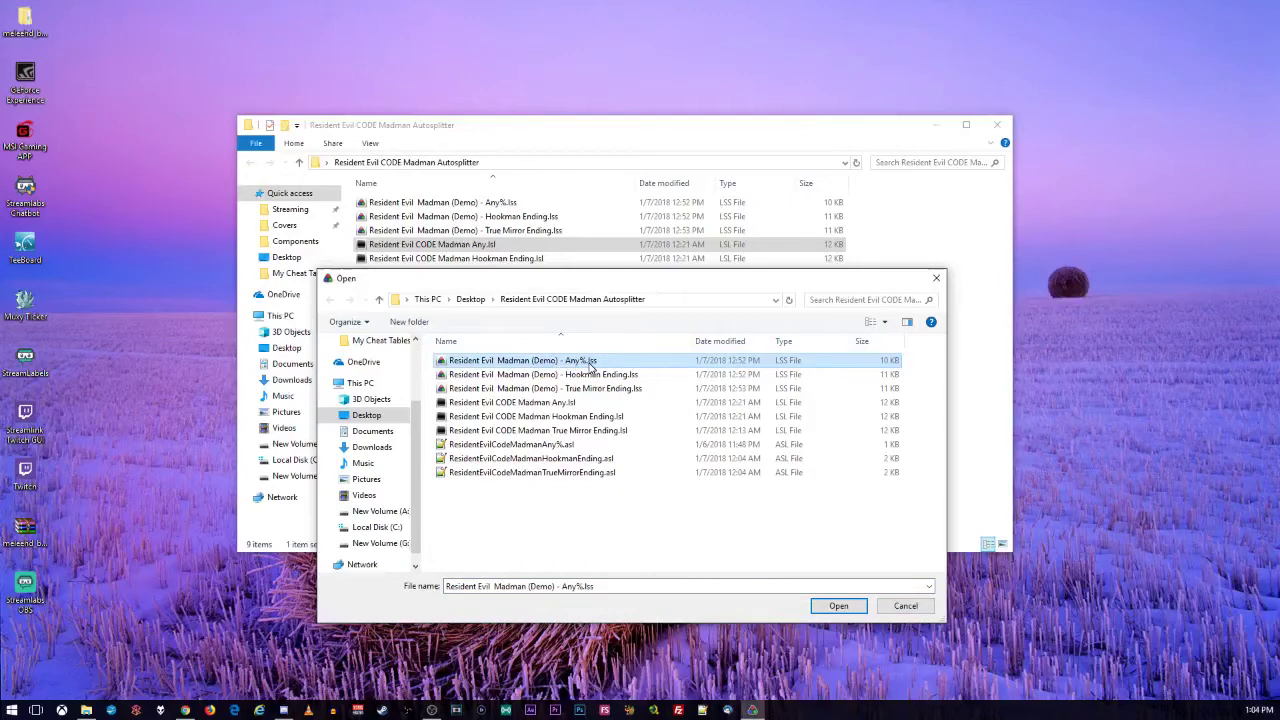
{"action": "left_click", "coordinate": [840, 607]}
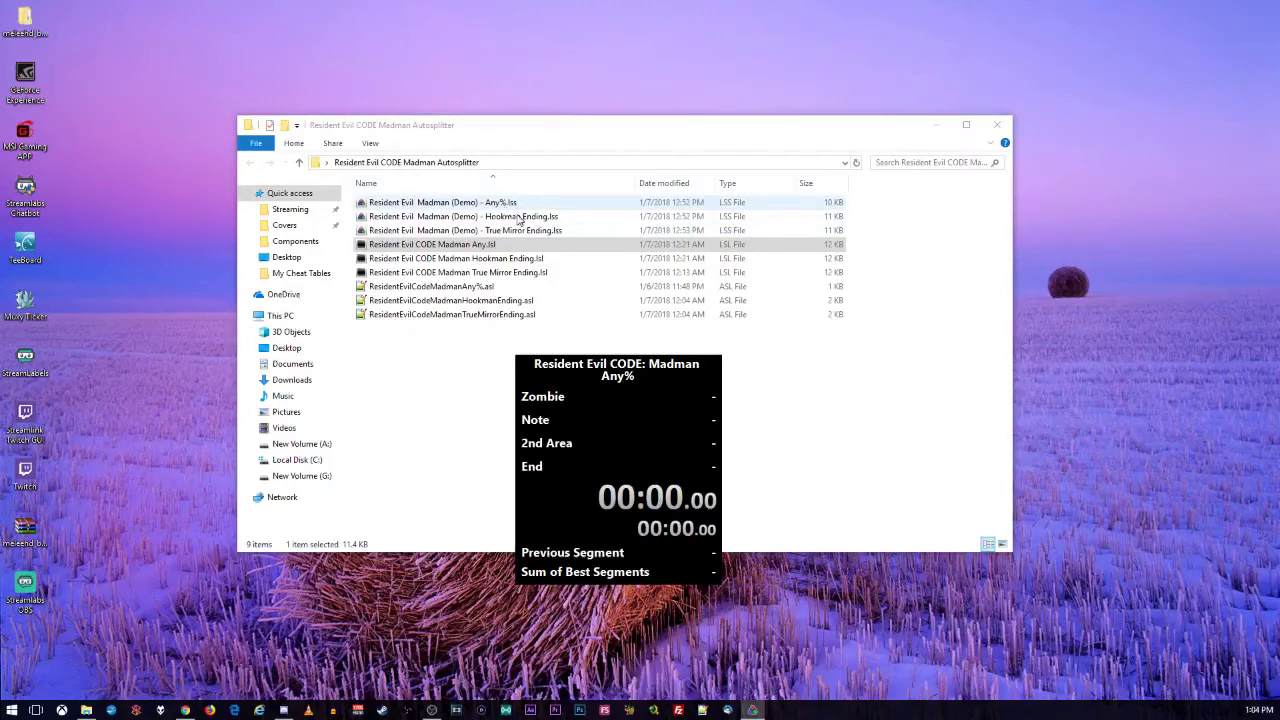
Open the Scriptable Auto Splitter component's settings in the layout editor
{"action": "right_click", "coordinate": [607, 415]}
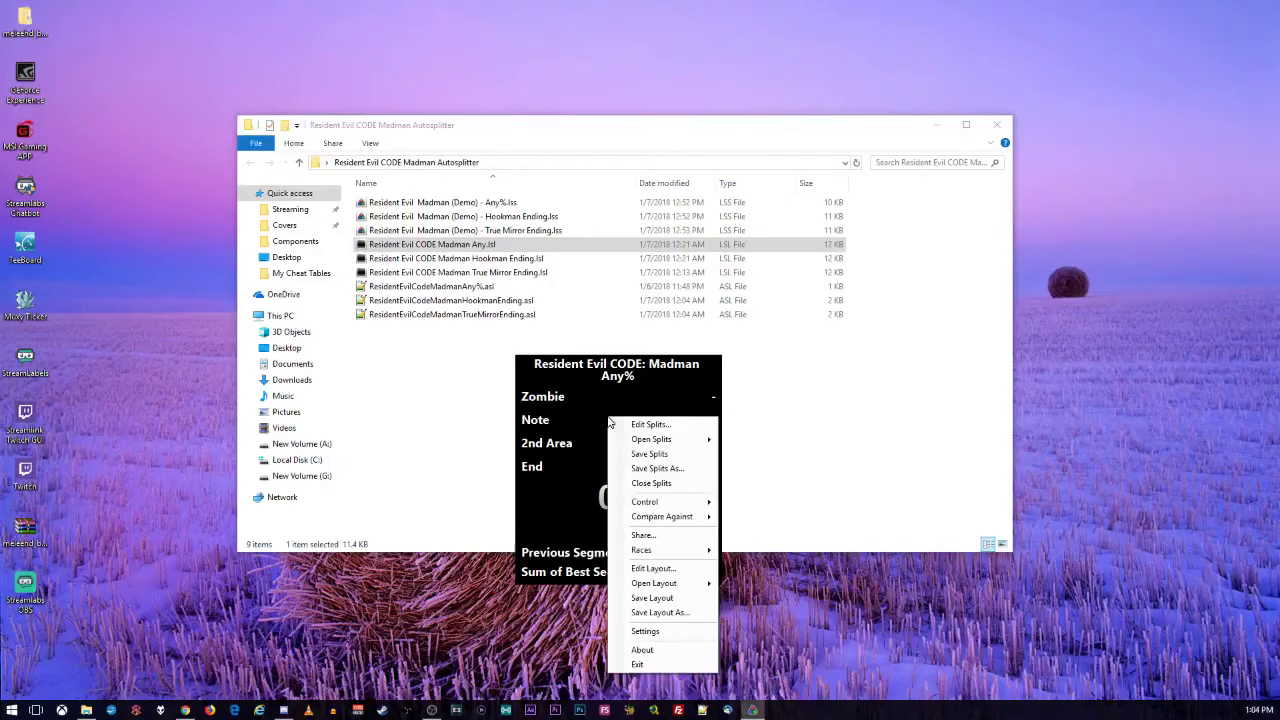
{"action": "left_click", "coordinate": [634, 568]}
{"action": "mouse_move", "coordinate": [201, 27]}
{"action": "left_mouse_down"}
{"action": "mouse_move", "coordinate": [647, 130]}
{"action": "mouse_move", "coordinate": [641, 239]}
{"action": "left_mouse_up"}
{"action": "left_click", "coordinate": [547, 284]}
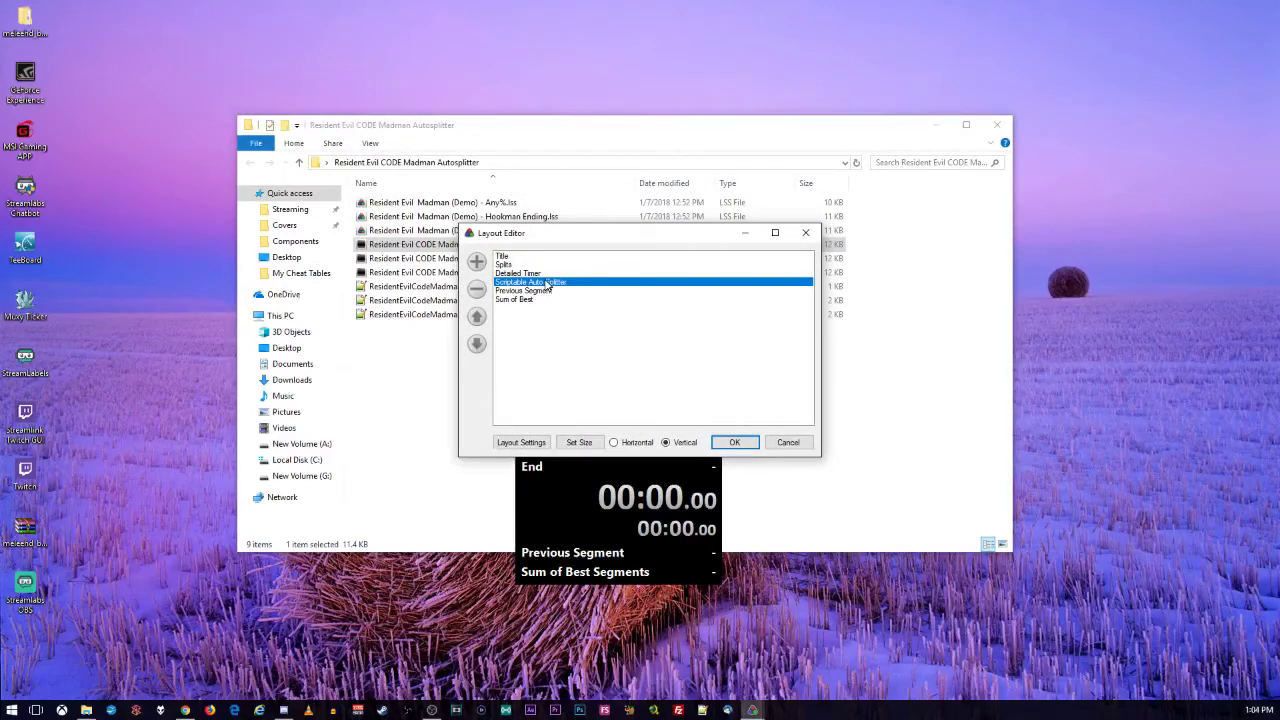
{"action": "double_click", "coordinate": [539, 285]}
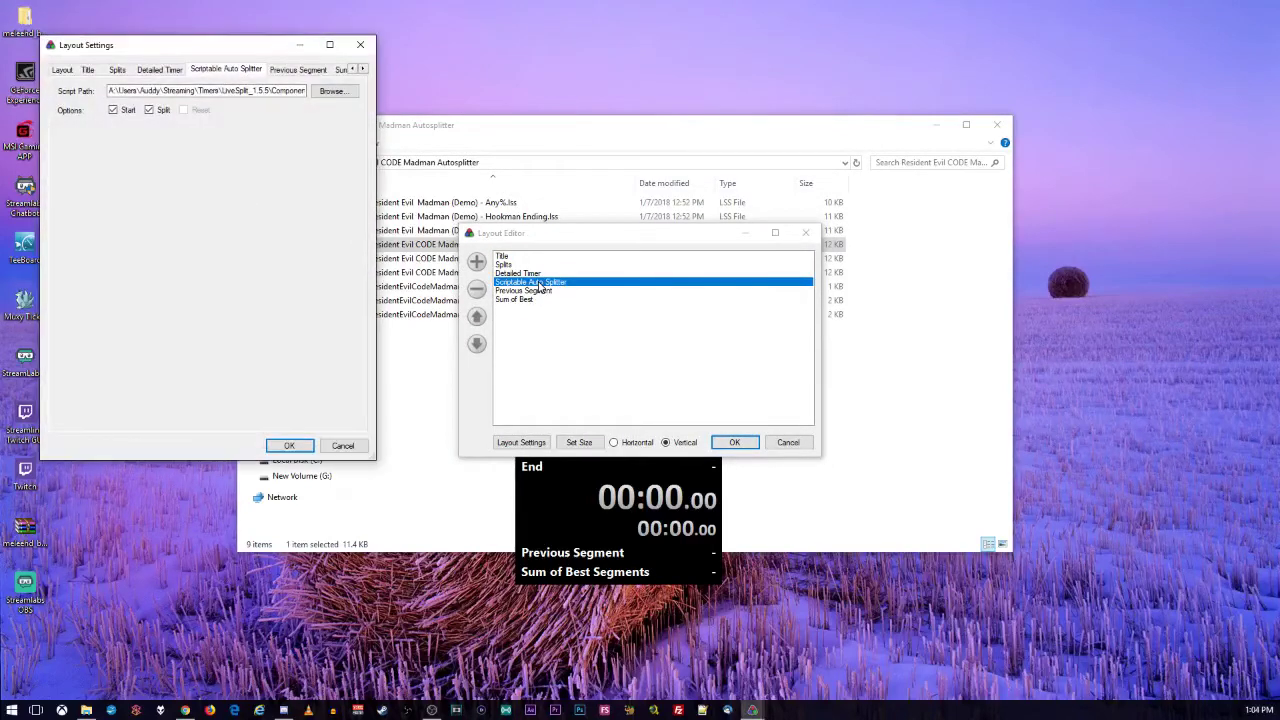
Set the script path to ResidentEvilCodeMadmanAny%.asl and confirm the settings
{"action": "left_click_drag", "start_coordinate": [224, 45], "coordinate": [667, 163]}
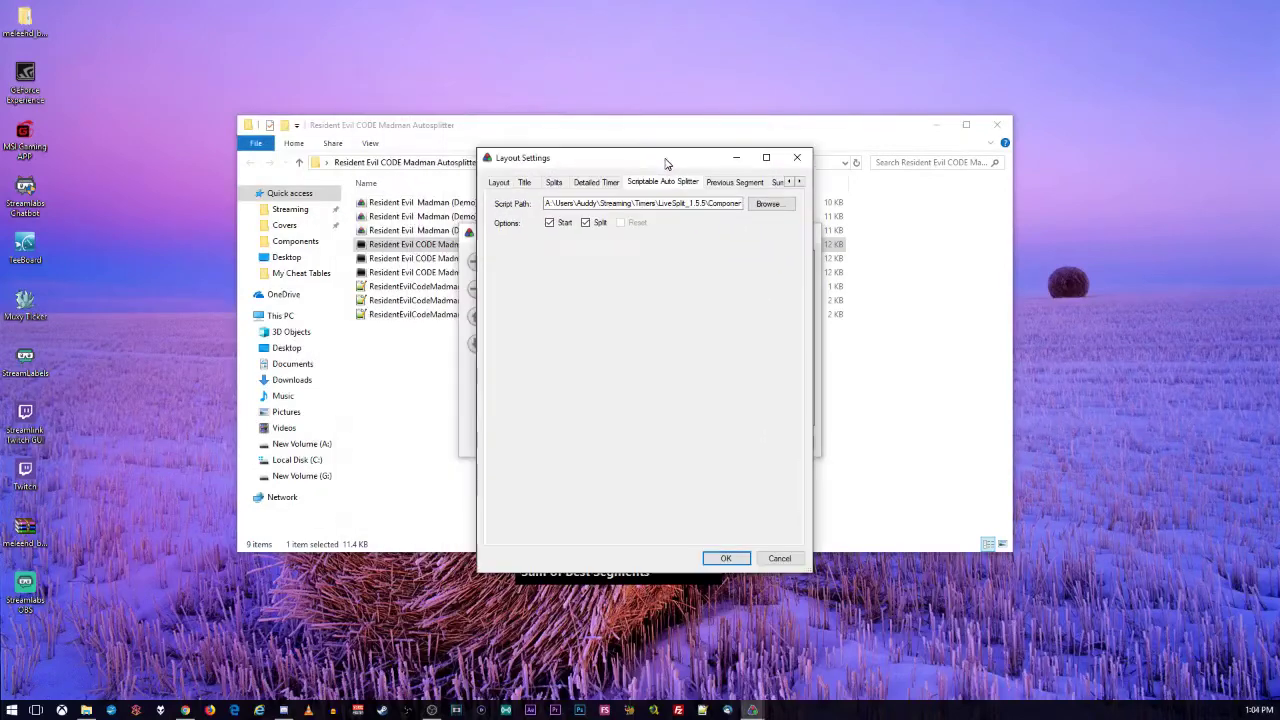
{"action": "left_click", "coordinate": [767, 204]}
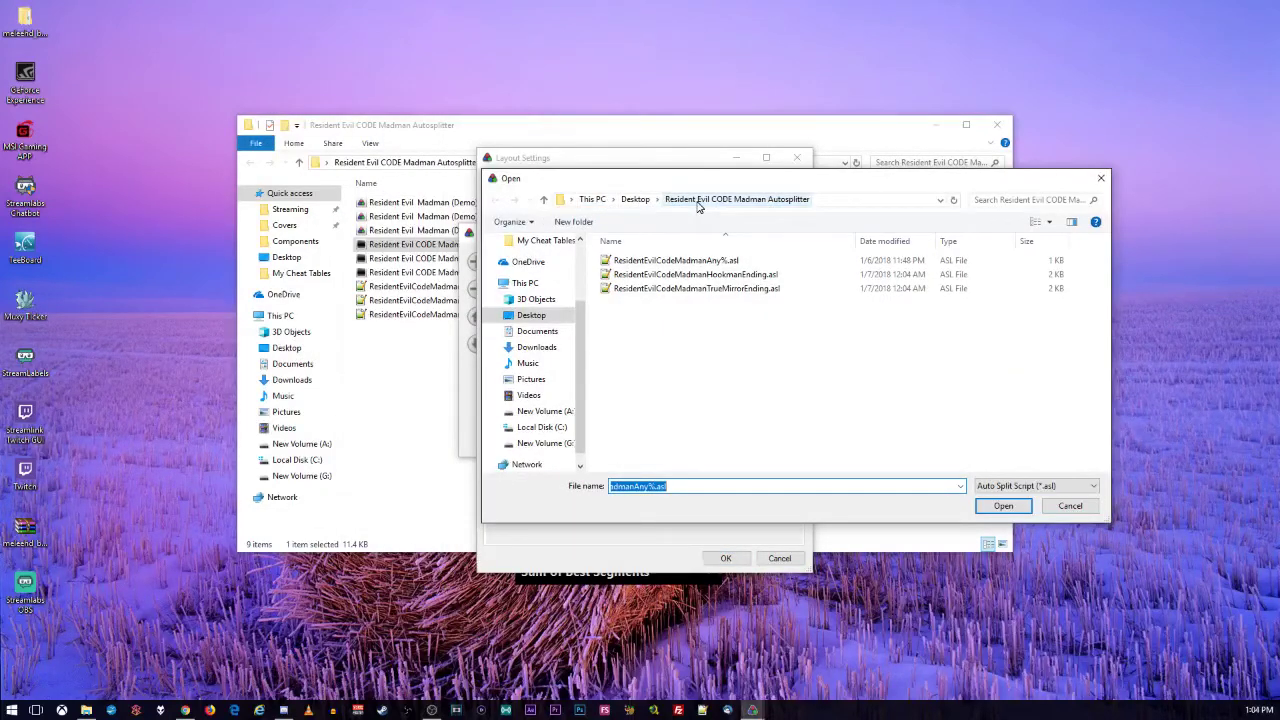
{"action": "left_click", "coordinate": [703, 262]}
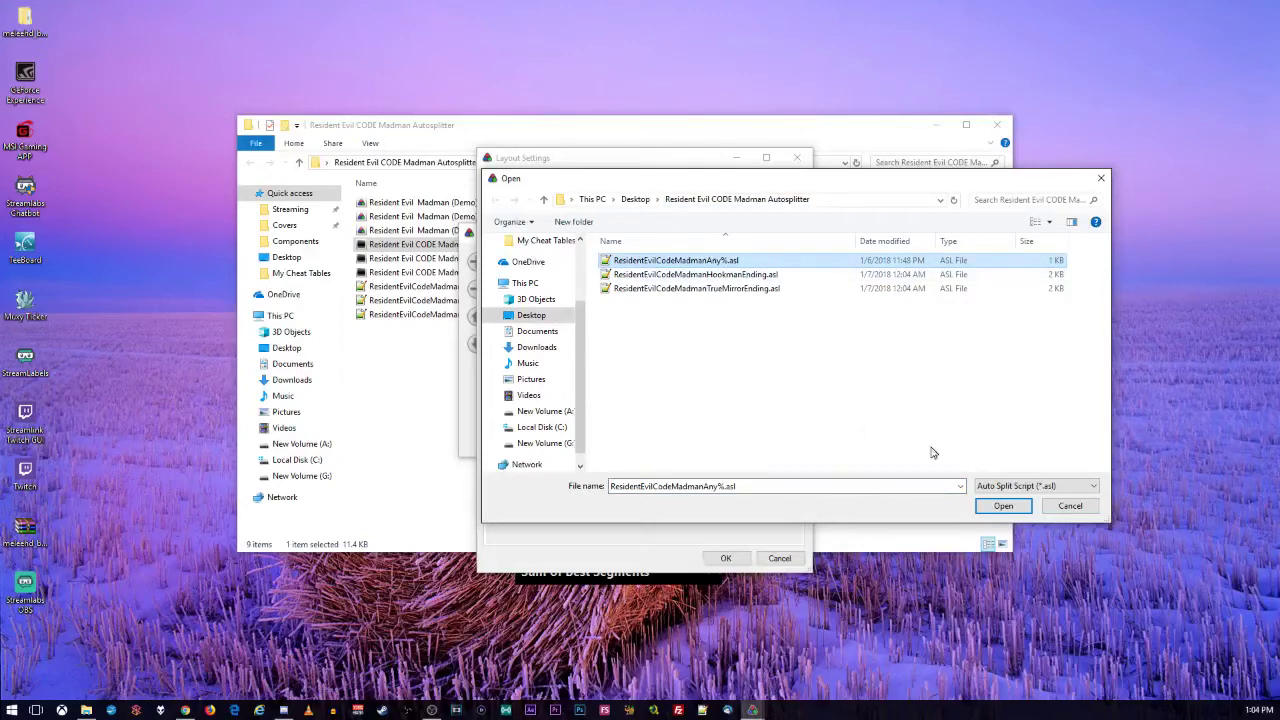
{"action": "left_click", "coordinate": [998, 509]}
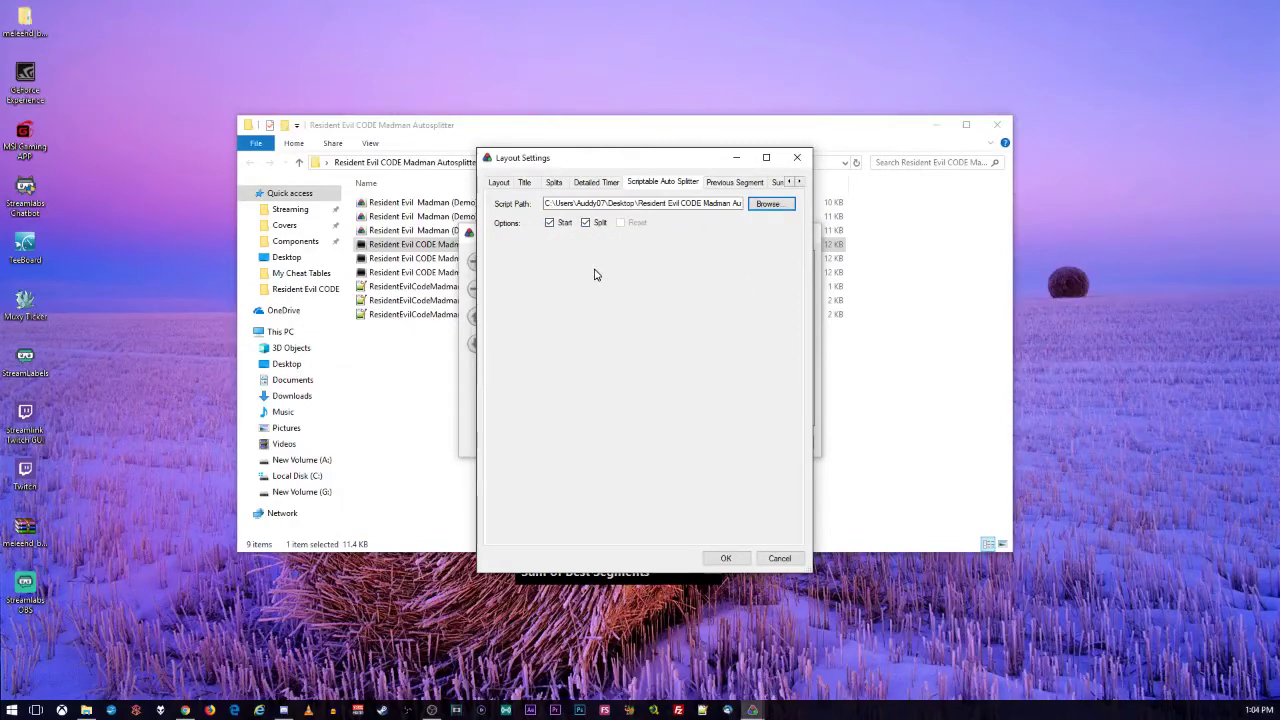
{"action": "left_click", "coordinate": [727, 559]}
Apply the layout edits and save the Any.lsl layout
{"action": "left_click", "coordinate": [732, 442]}
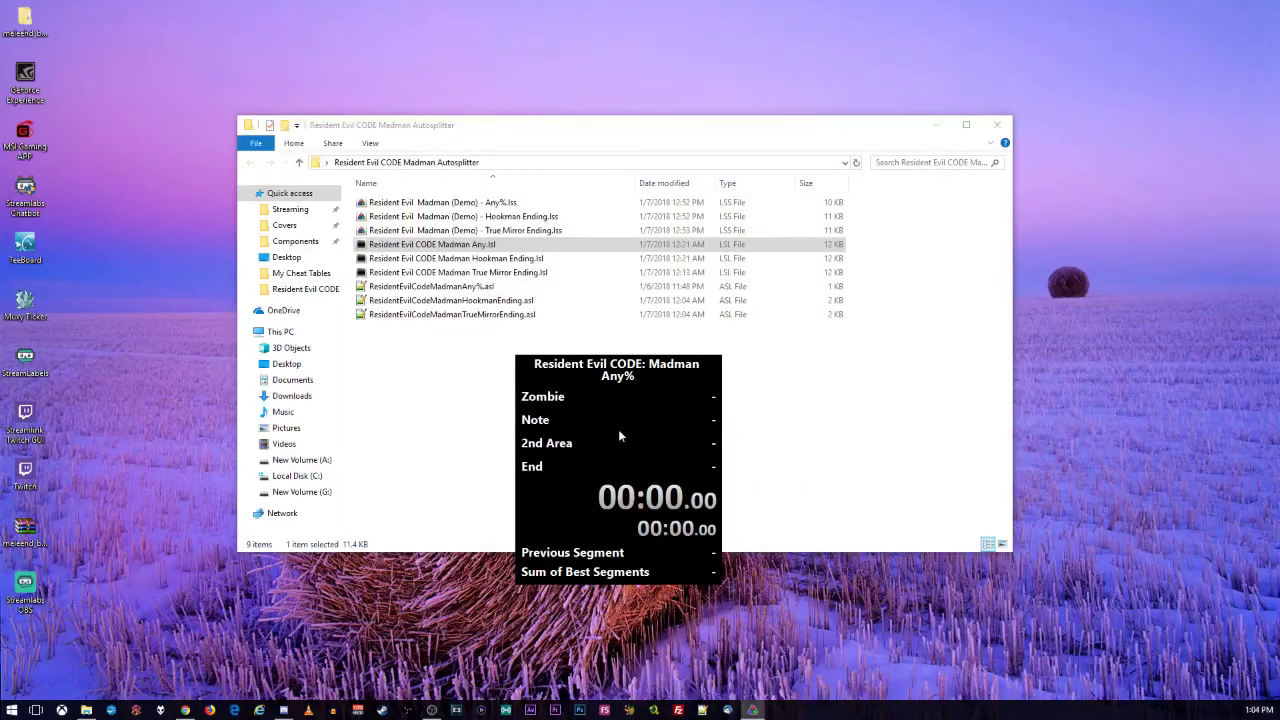
{"action": "right_click", "coordinate": [597, 430]}
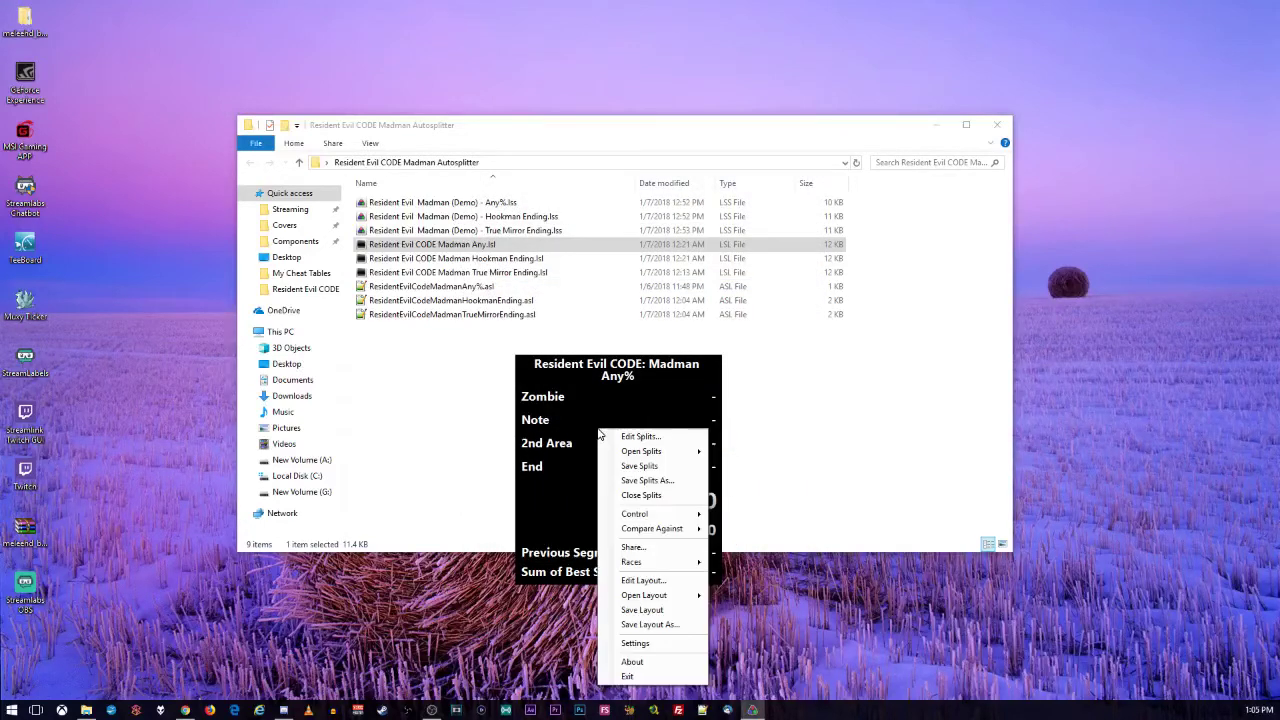
{"action": "left_click", "coordinate": [640, 612]}
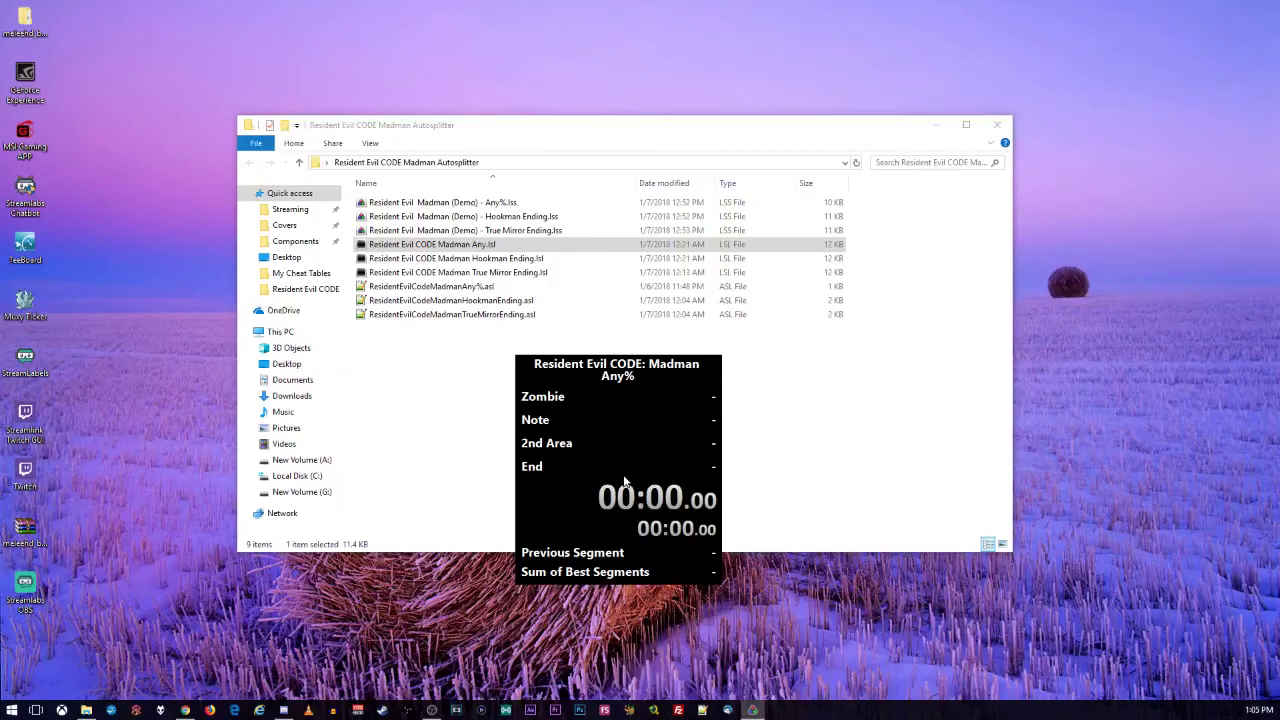
Switch the timer's comparison to Game Time
{"action": "right_click", "coordinate": [610, 392]}
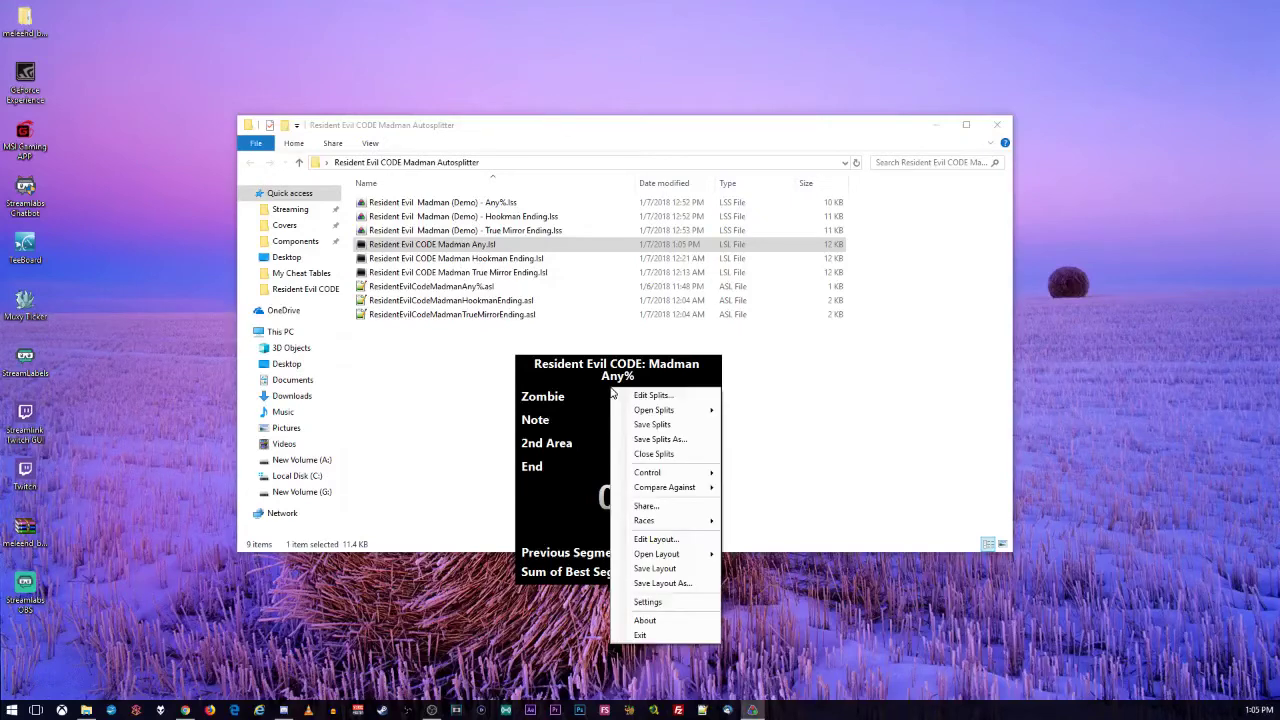
{"action": "mouse_move", "coordinate": [646, 493]}
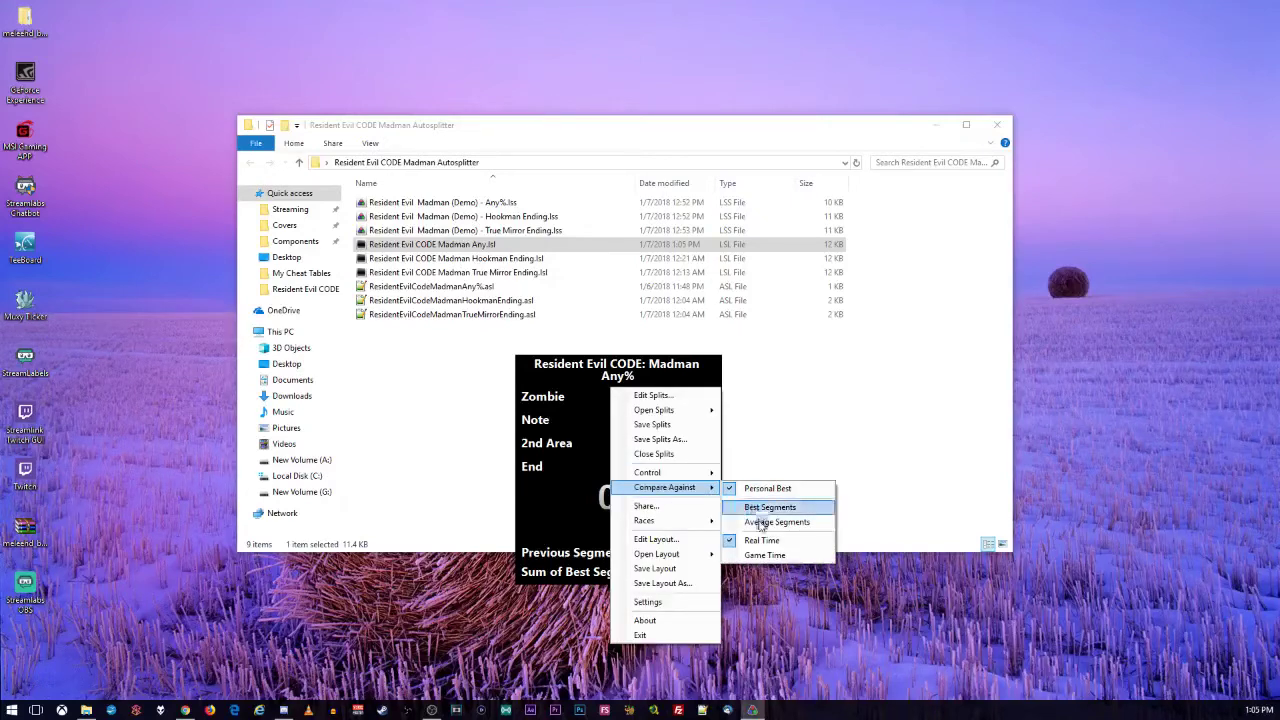
{"action": "left_click", "coordinate": [759, 558]}
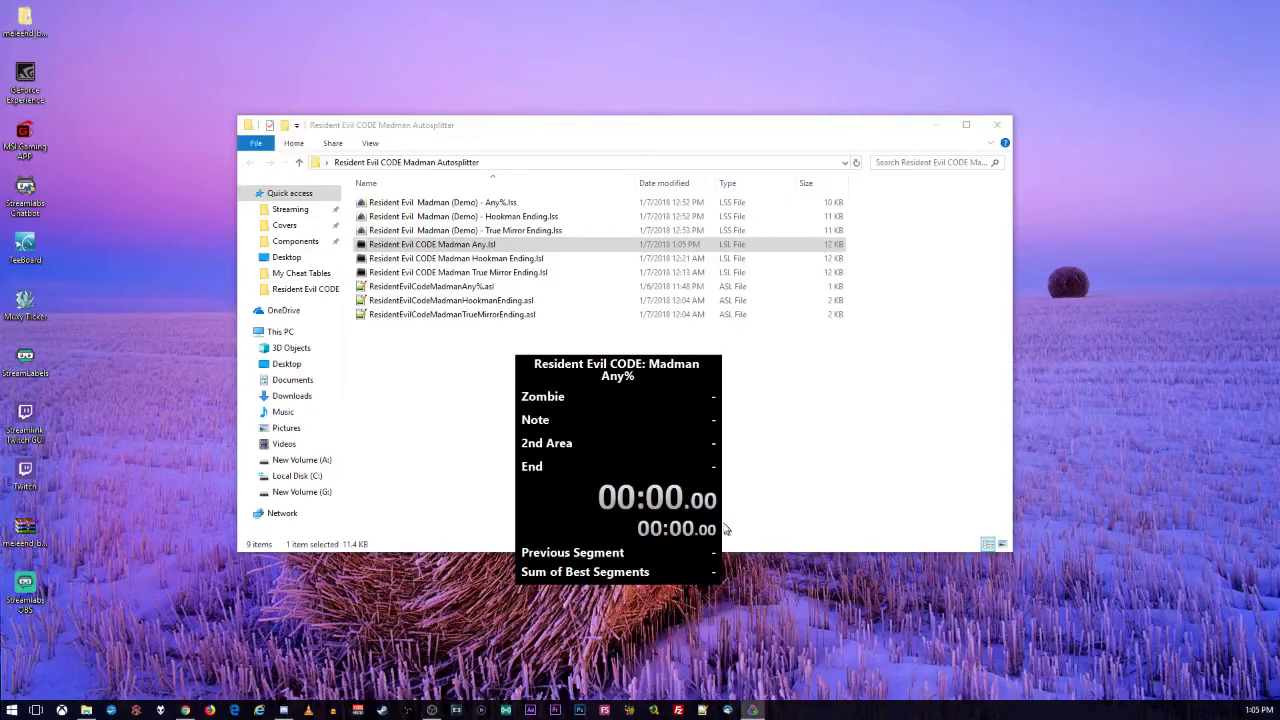